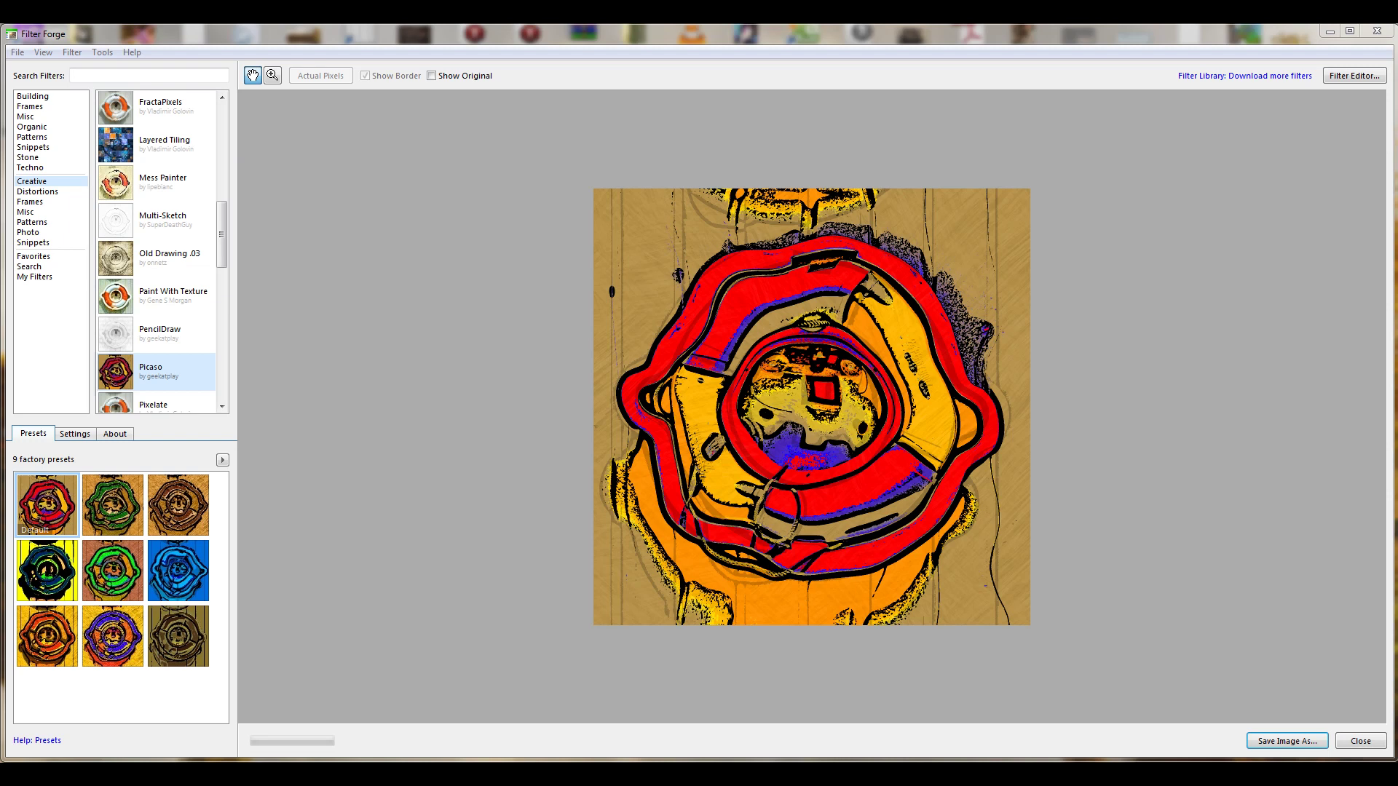
- Open the photo of the man with outstretched arms to preview it with the Picaso filter
{"action": "left_click", "coordinate": [22, 57]}
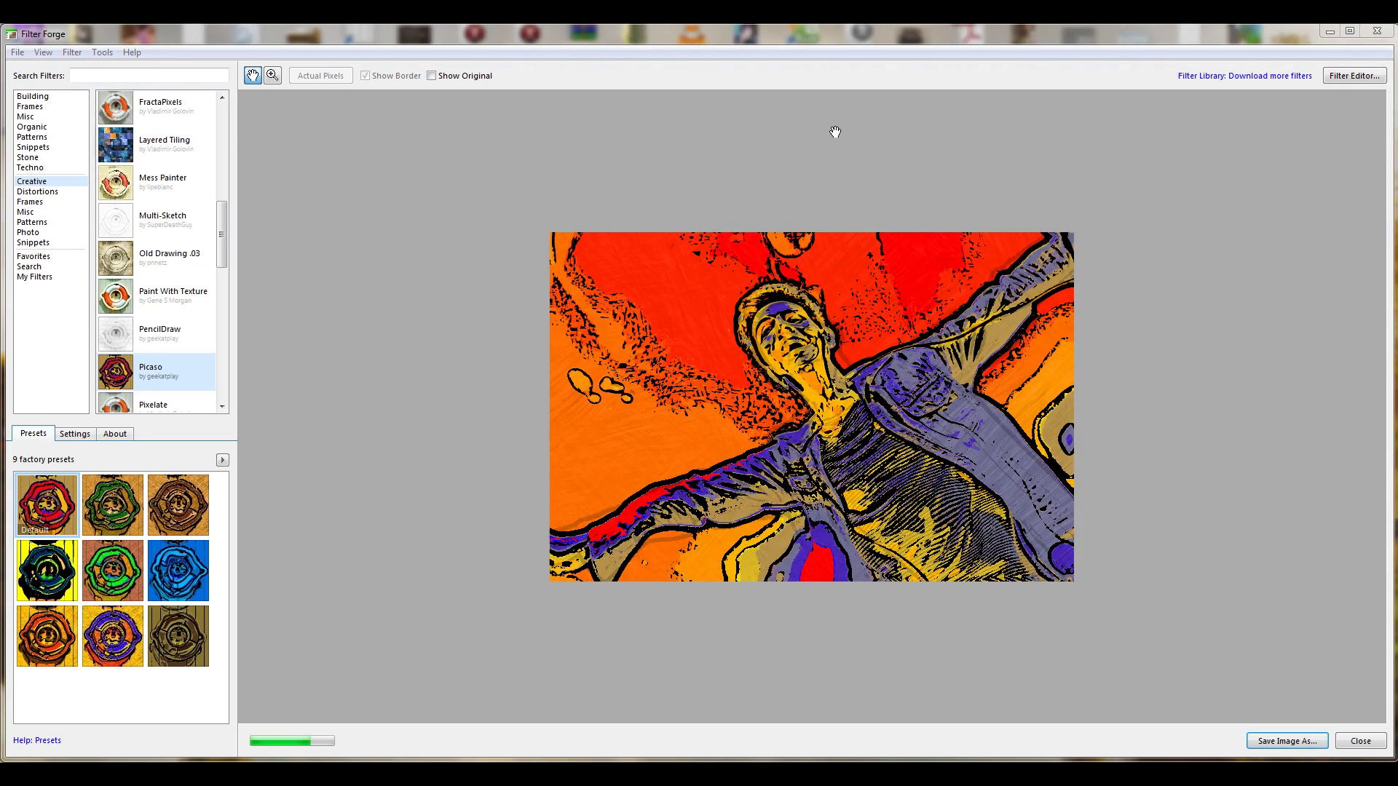
- Create a brand-new empty filter in the Filter Editor
{"action": "left_click", "coordinate": [1354, 75]}
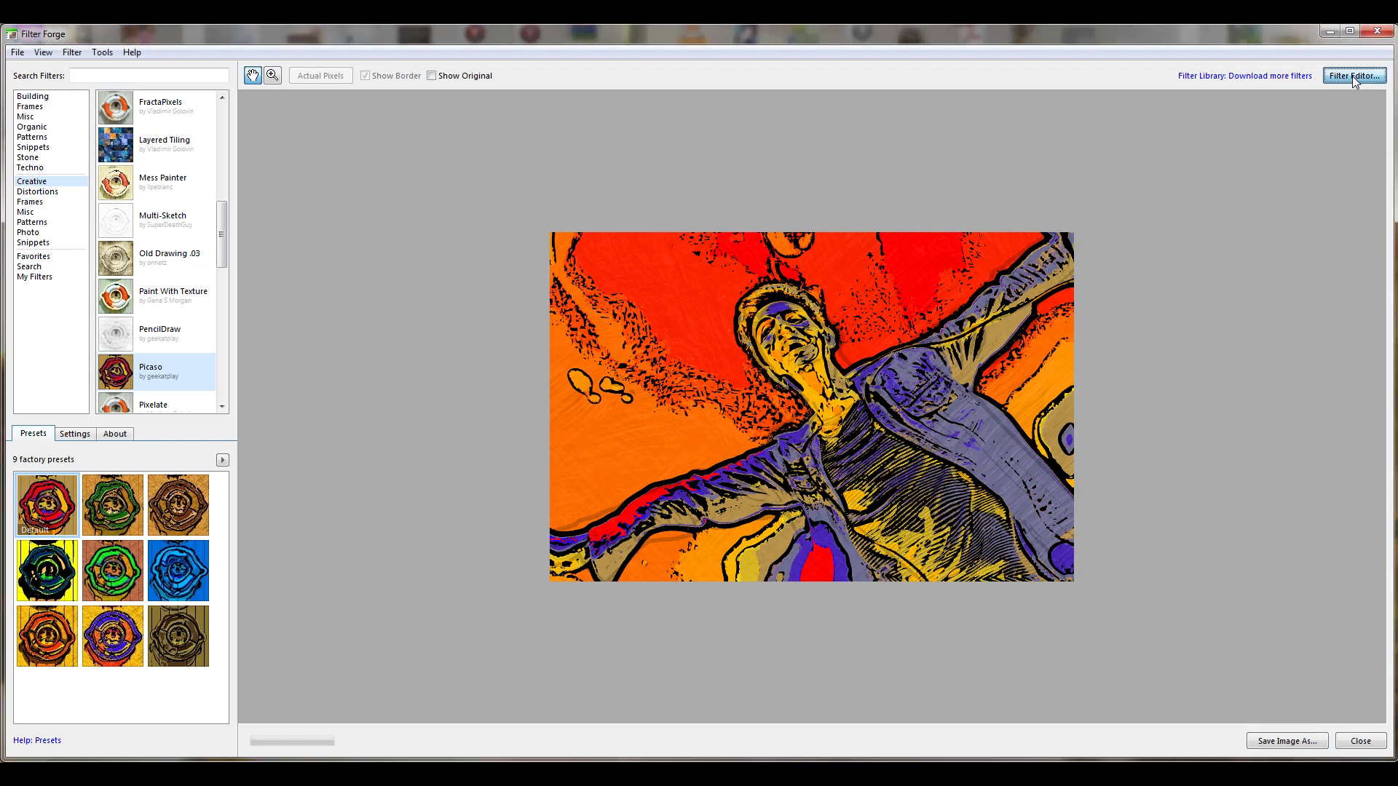
{"action": "left_click", "coordinate": [686, 386]}
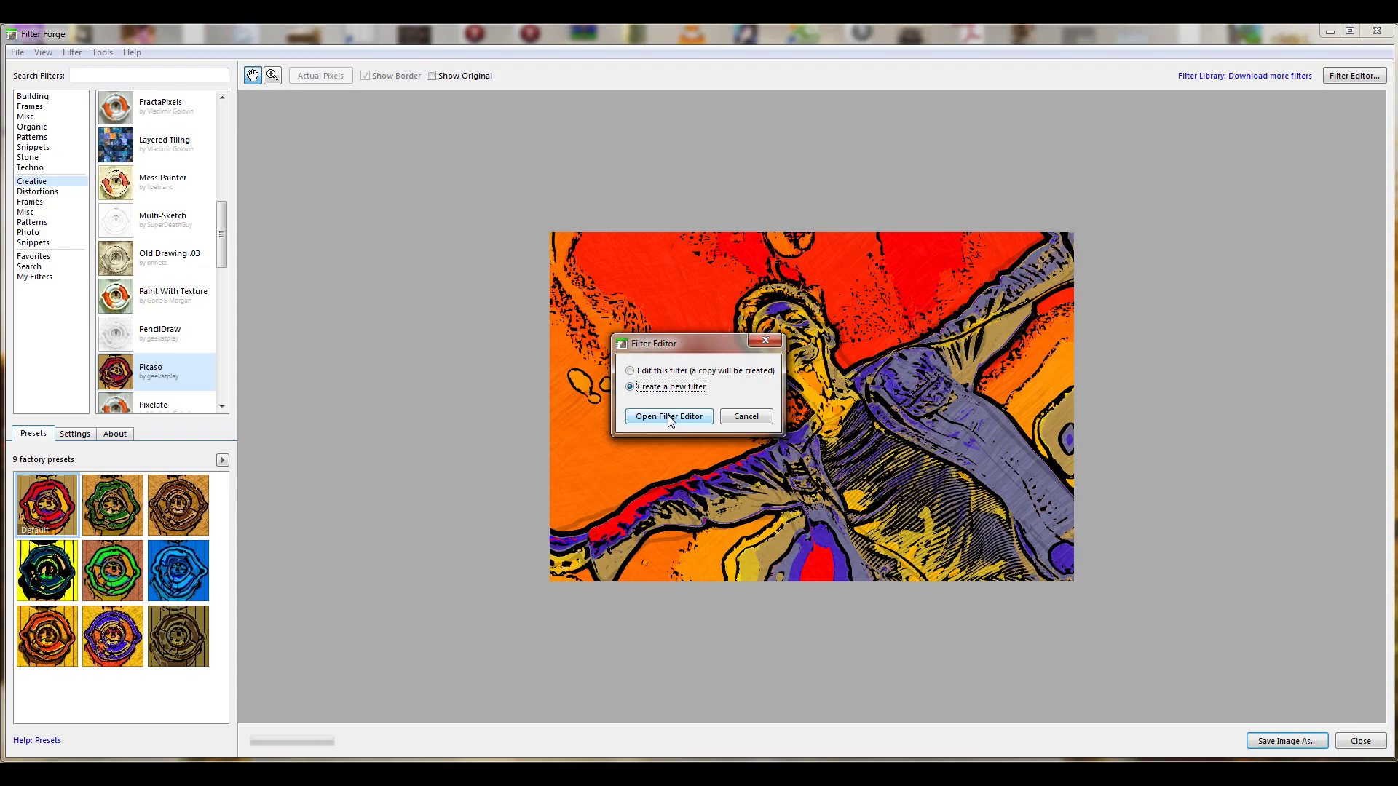
{"action": "left_click", "coordinate": [669, 417]}
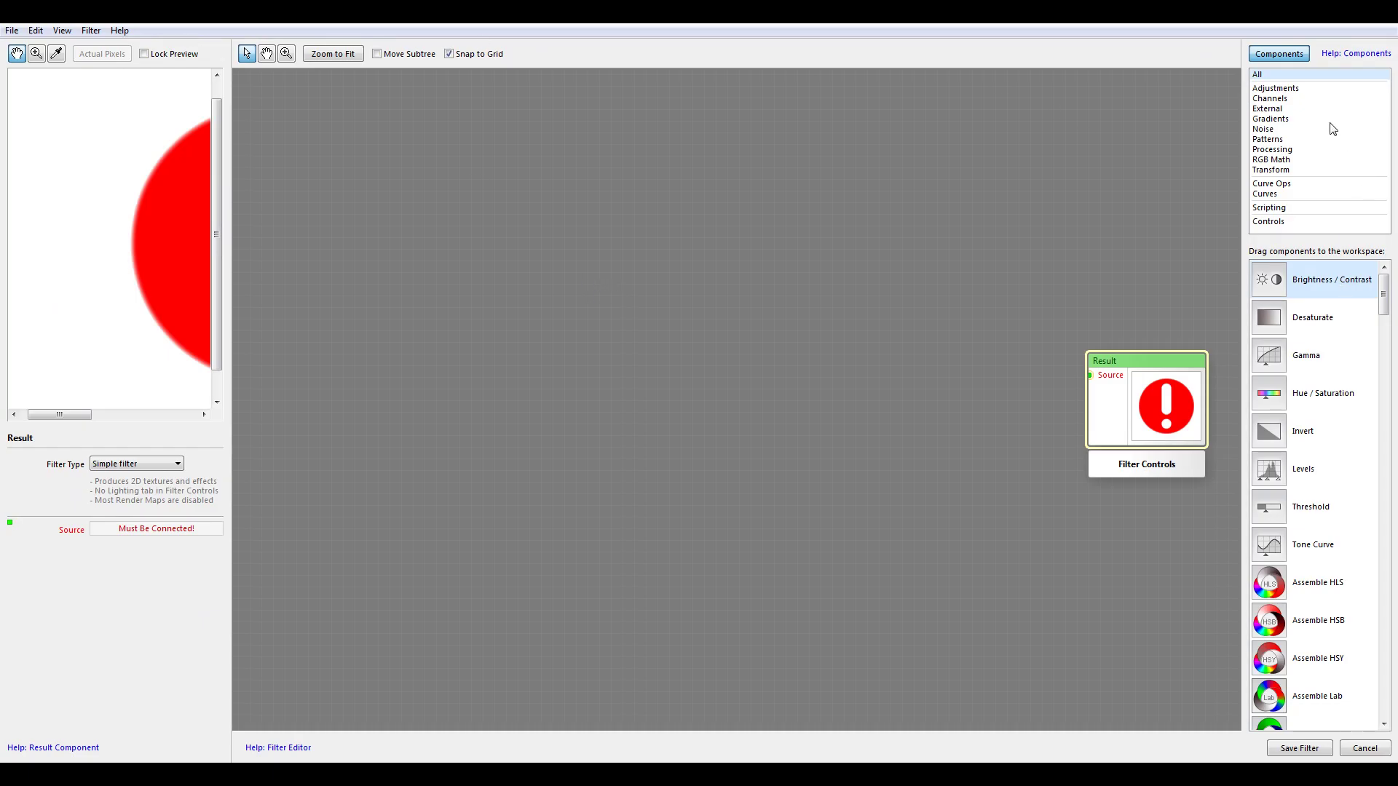
- Place an External Image component holding the photo on the workspace
{"action": "left_click", "coordinate": [1284, 110]}
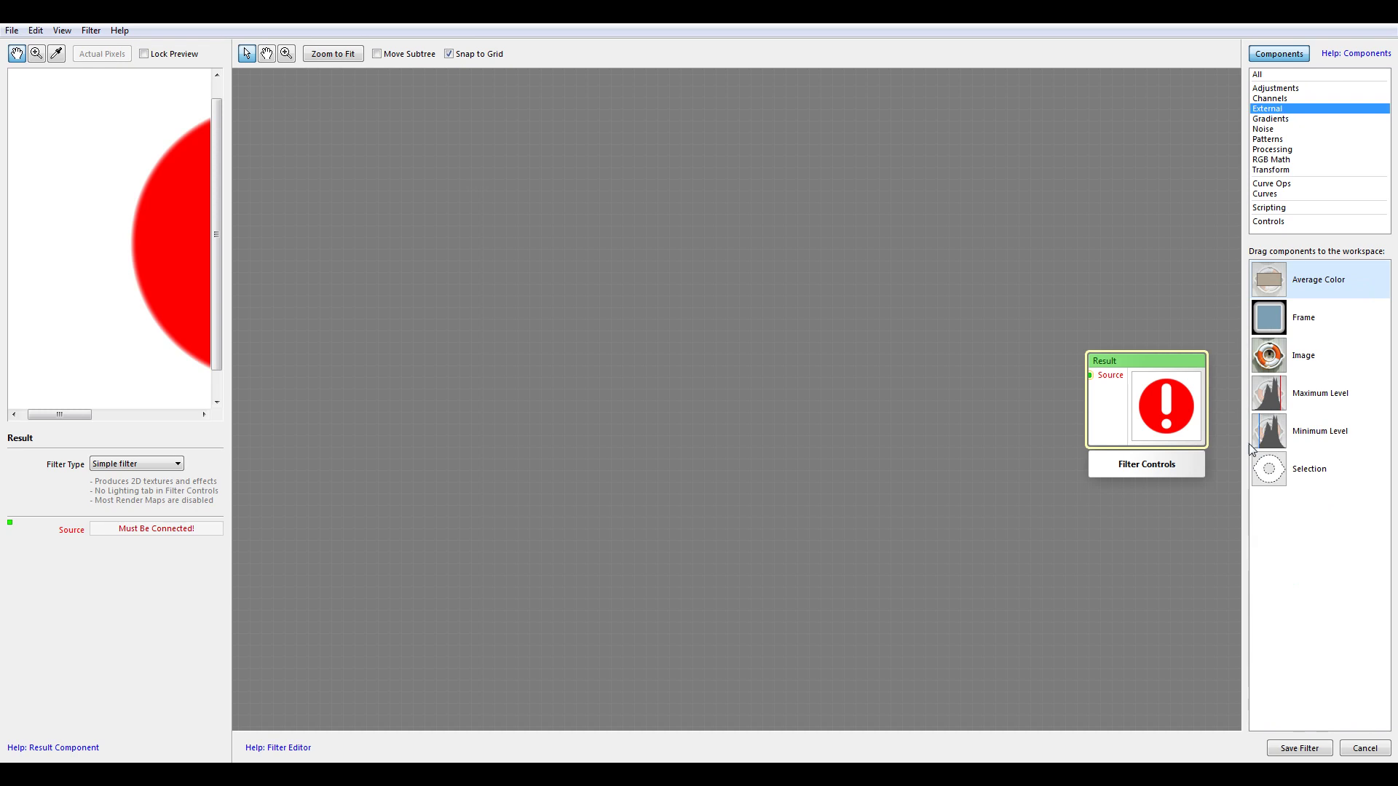
{"action": "left_click_drag", "start_coordinate": [1271, 361], "coordinate": [292, 315]}
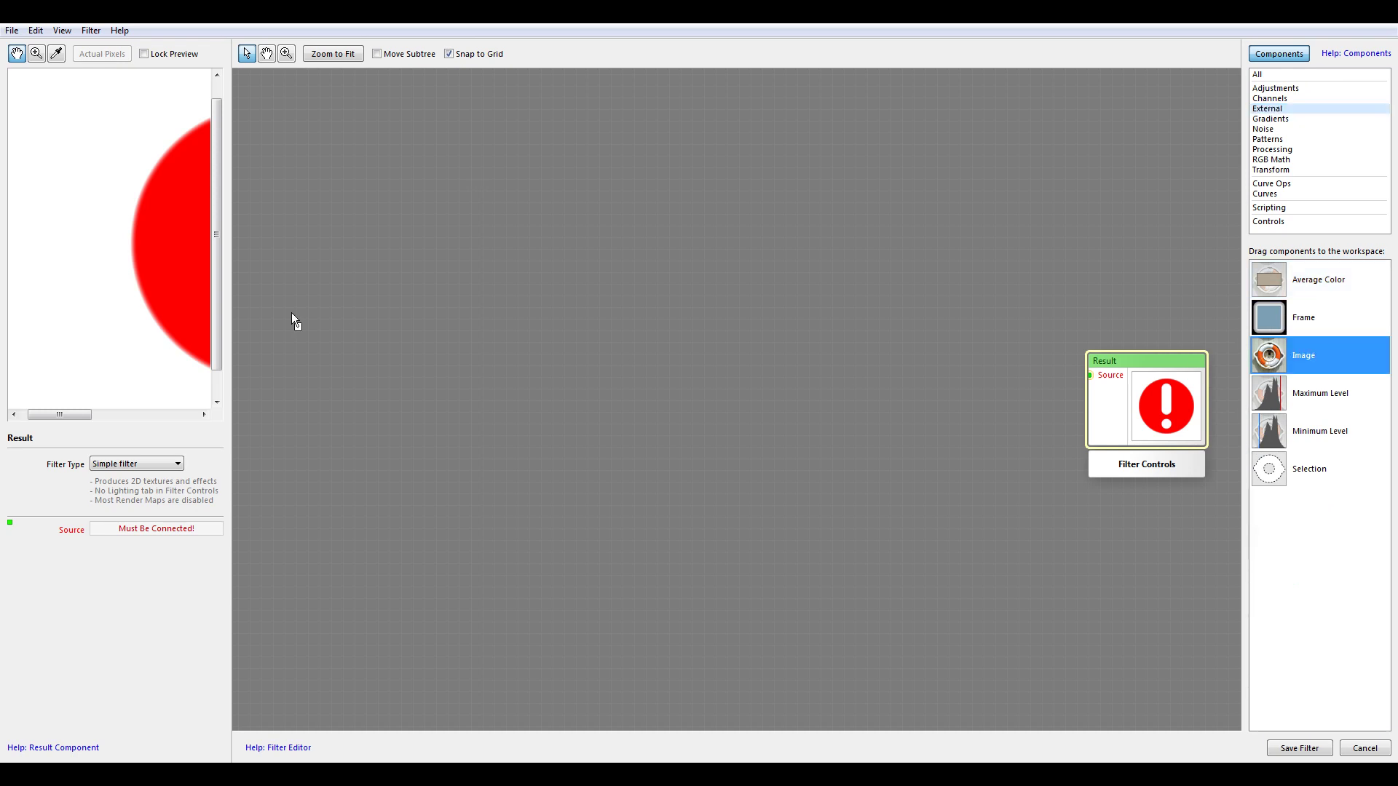
{"action": "left_click_drag", "start_coordinate": [377, 257], "coordinate": [378, 258]}
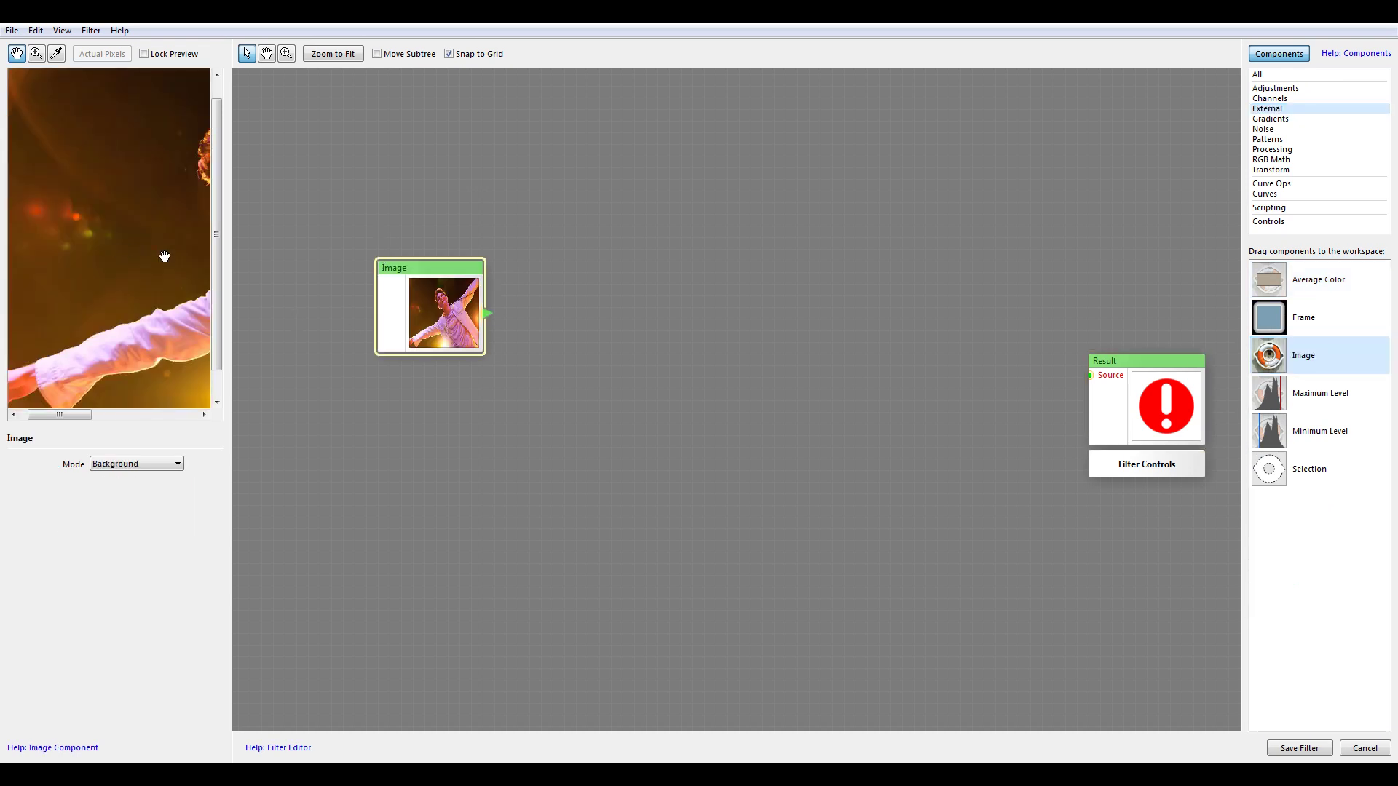
{"action": "left_click_drag", "start_coordinate": [162, 255], "coordinate": [60, 254]}
{"action": "scroll", "coordinate": [123, 250], "scroll_direction": "down", "scroll_amount": 3}
{"action": "mouse_move", "coordinate": [430, 292]}
{"action": "left_mouse_down"}
{"action": "mouse_move", "coordinate": [423, 318]}
{"action": "mouse_move", "coordinate": [418, 280]}
{"action": "left_mouse_up"}
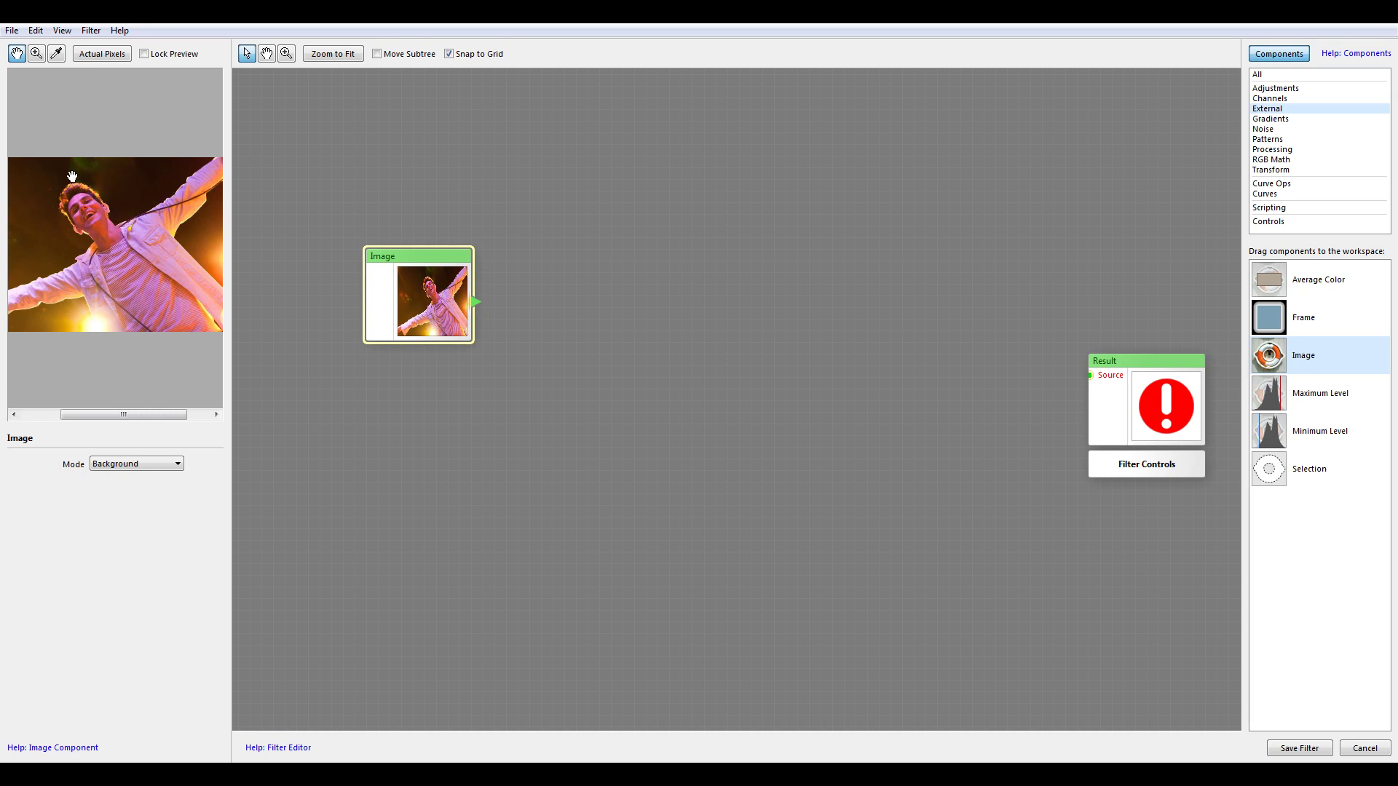
{"action": "left_click", "coordinate": [1276, 88]}
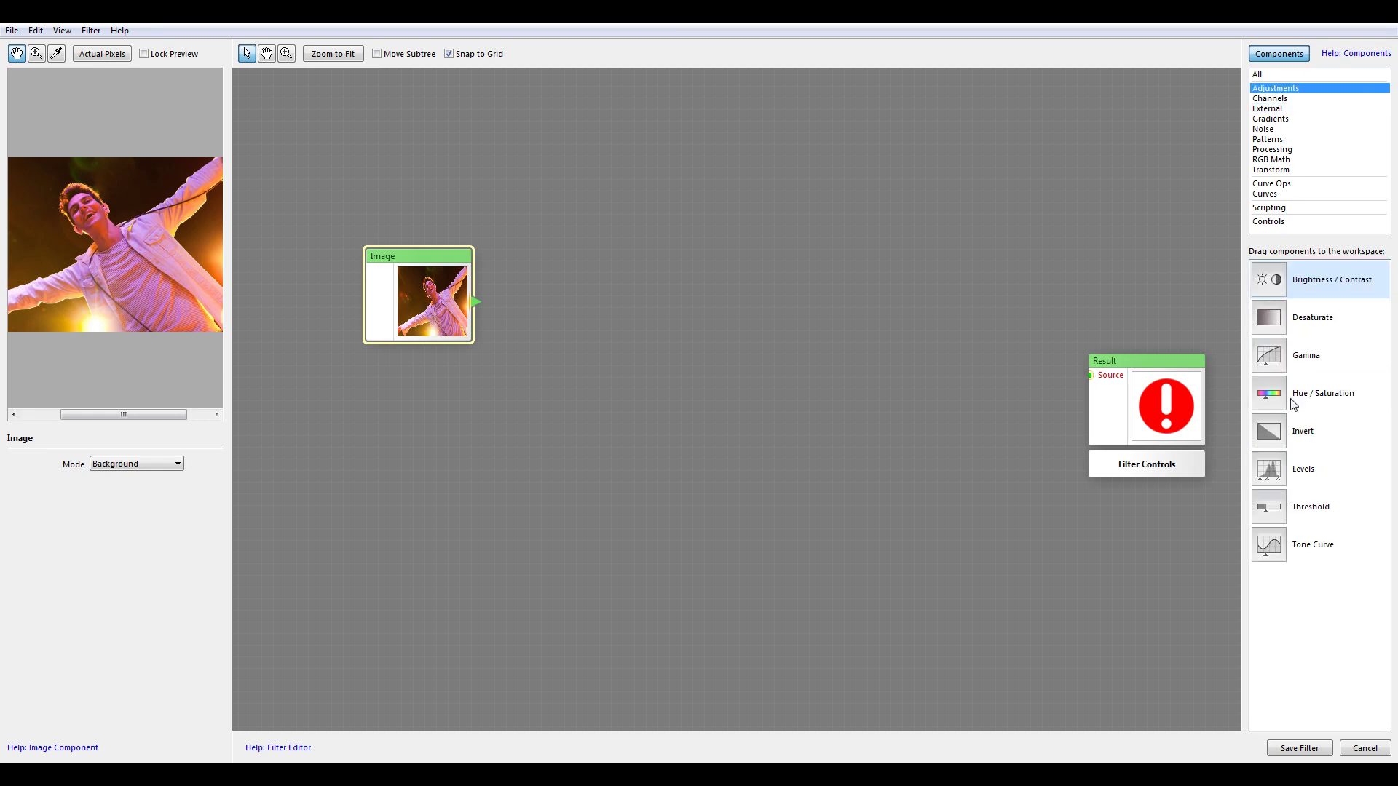
{"action": "left_click_drag", "start_coordinate": [1266, 509], "coordinate": [619, 211]}
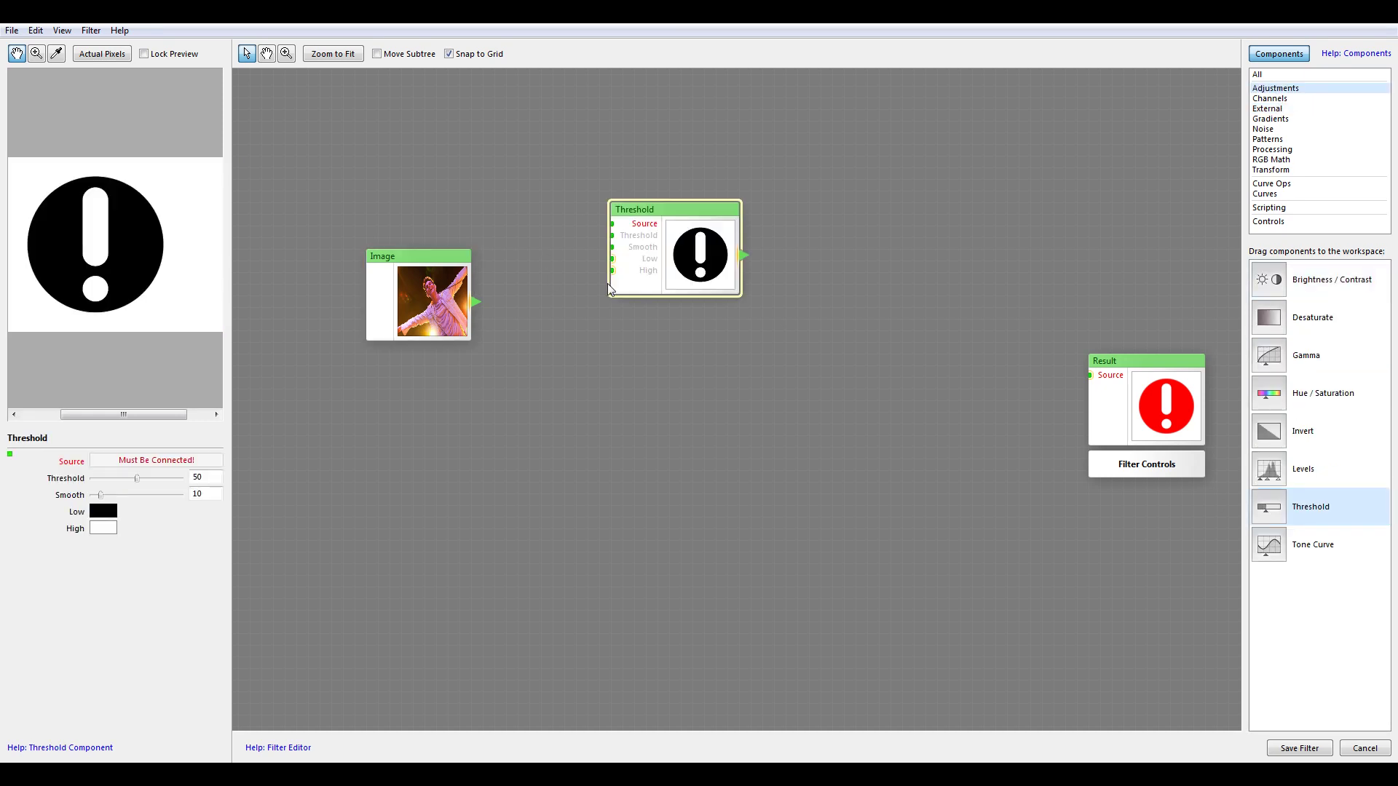
{"action": "left_click_drag", "start_coordinate": [479, 302], "coordinate": [615, 219]}
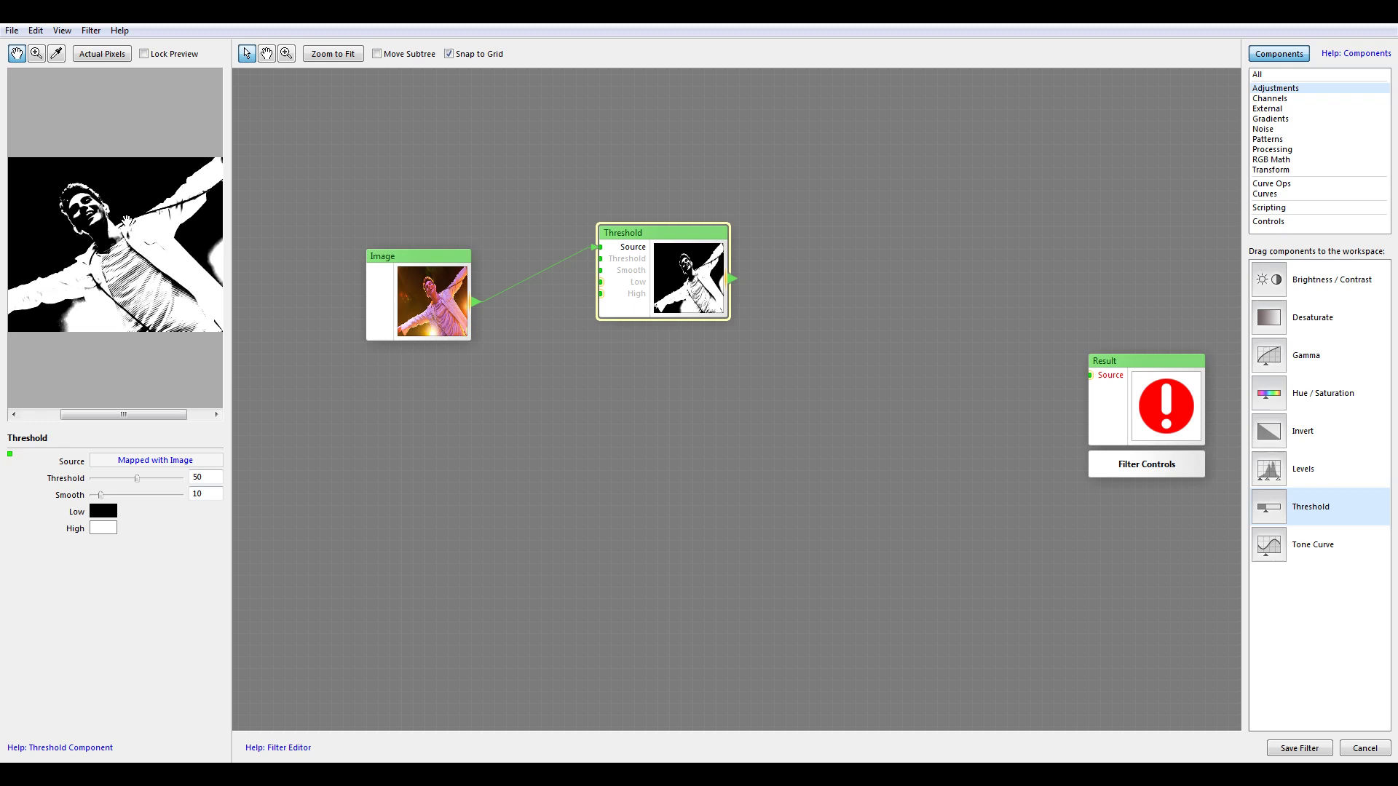
{"action": "left_click_drag", "start_coordinate": [669, 281], "coordinate": [676, 251]}
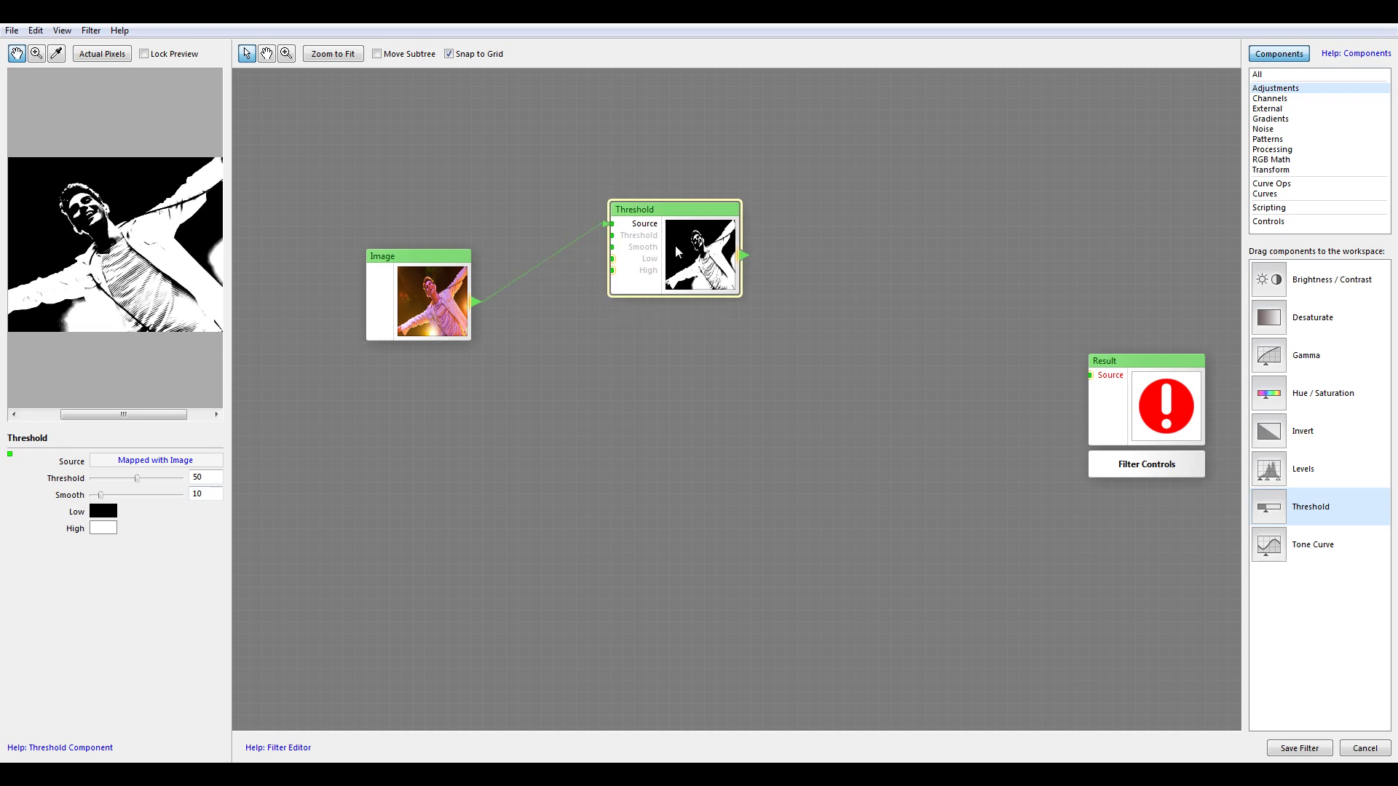
{"action": "key", "text": "Delete"}
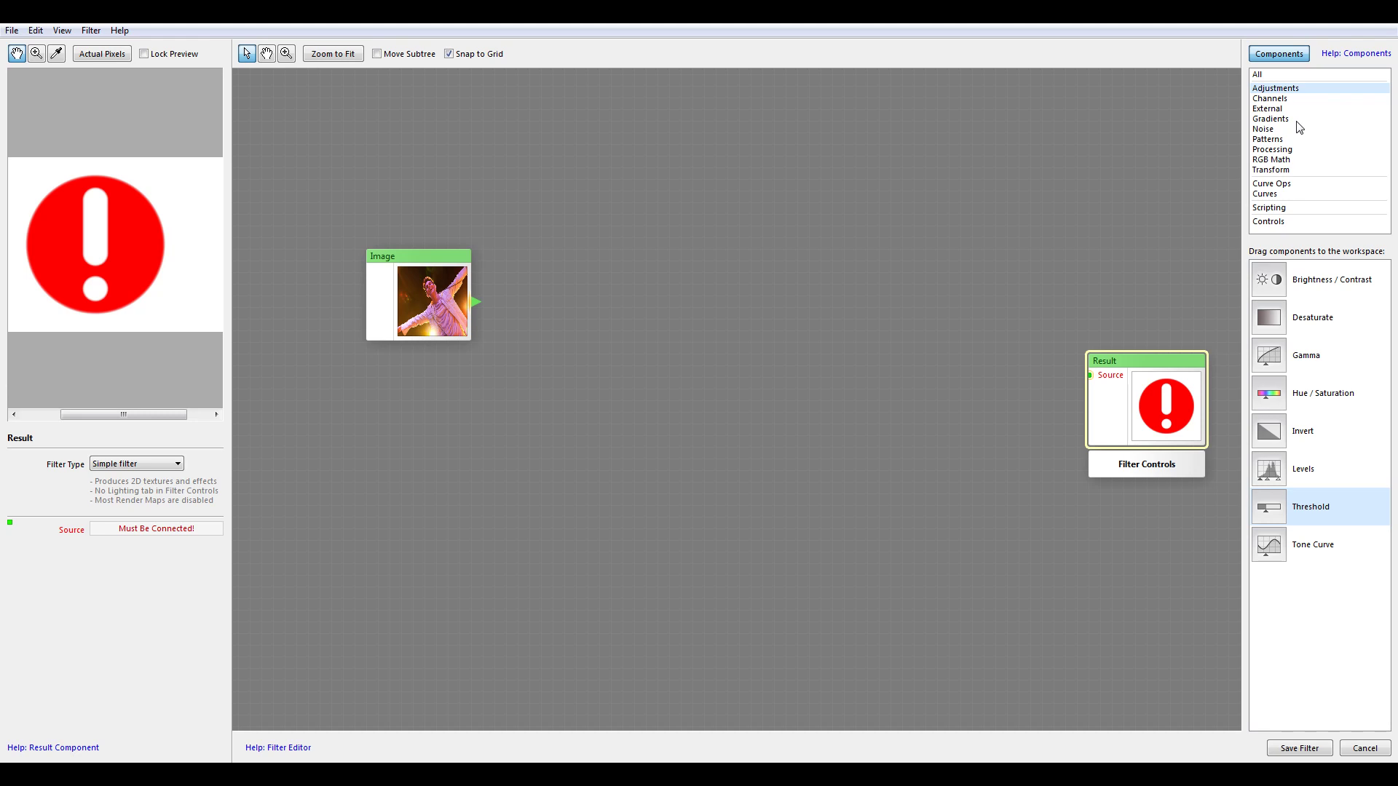
- Add a High Pass node fed by the Image and set its Contrast to 63
{"action": "left_click", "coordinate": [1272, 150]}
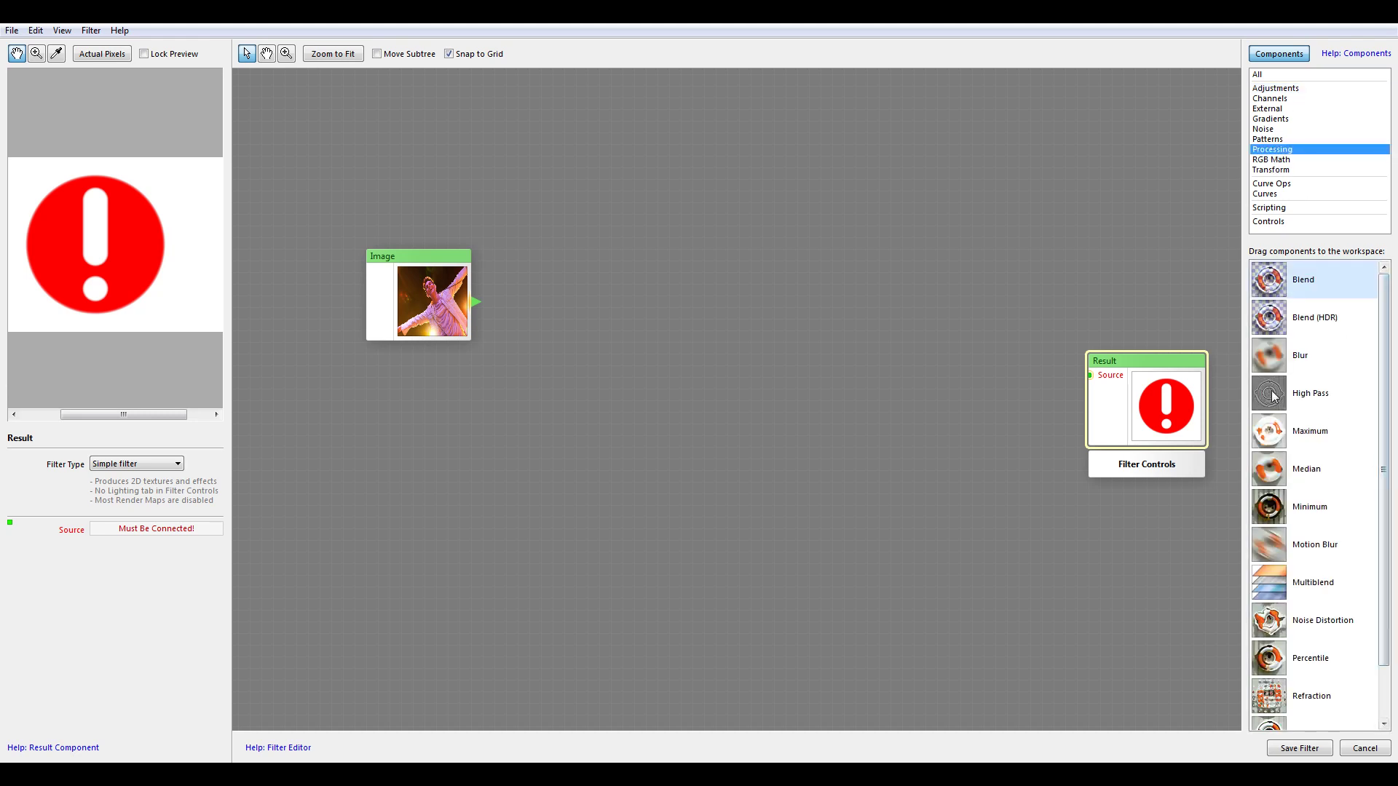
{"action": "left_click_drag", "start_coordinate": [1303, 394], "coordinate": [623, 285]}
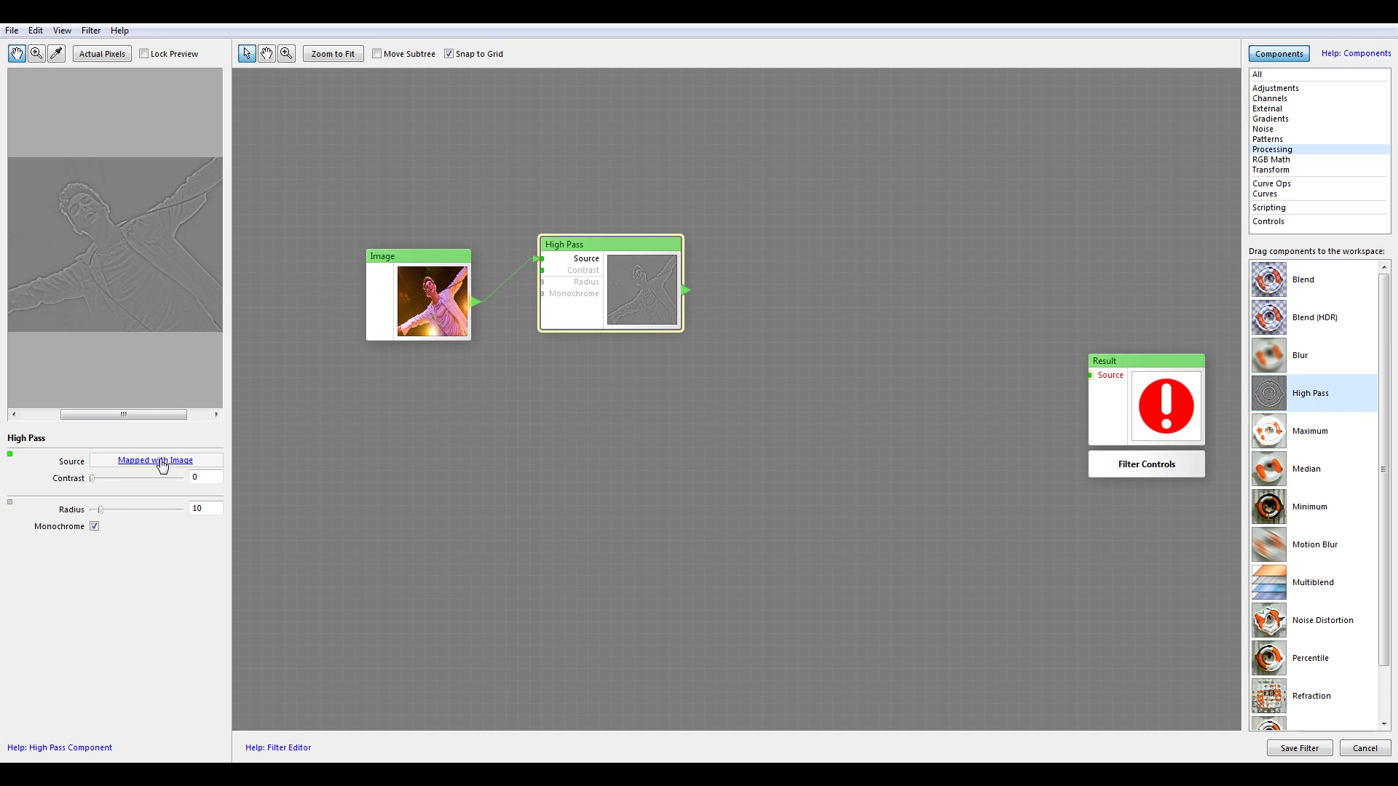
{"action": "left_click_drag", "start_coordinate": [92, 478], "coordinate": [147, 486]}
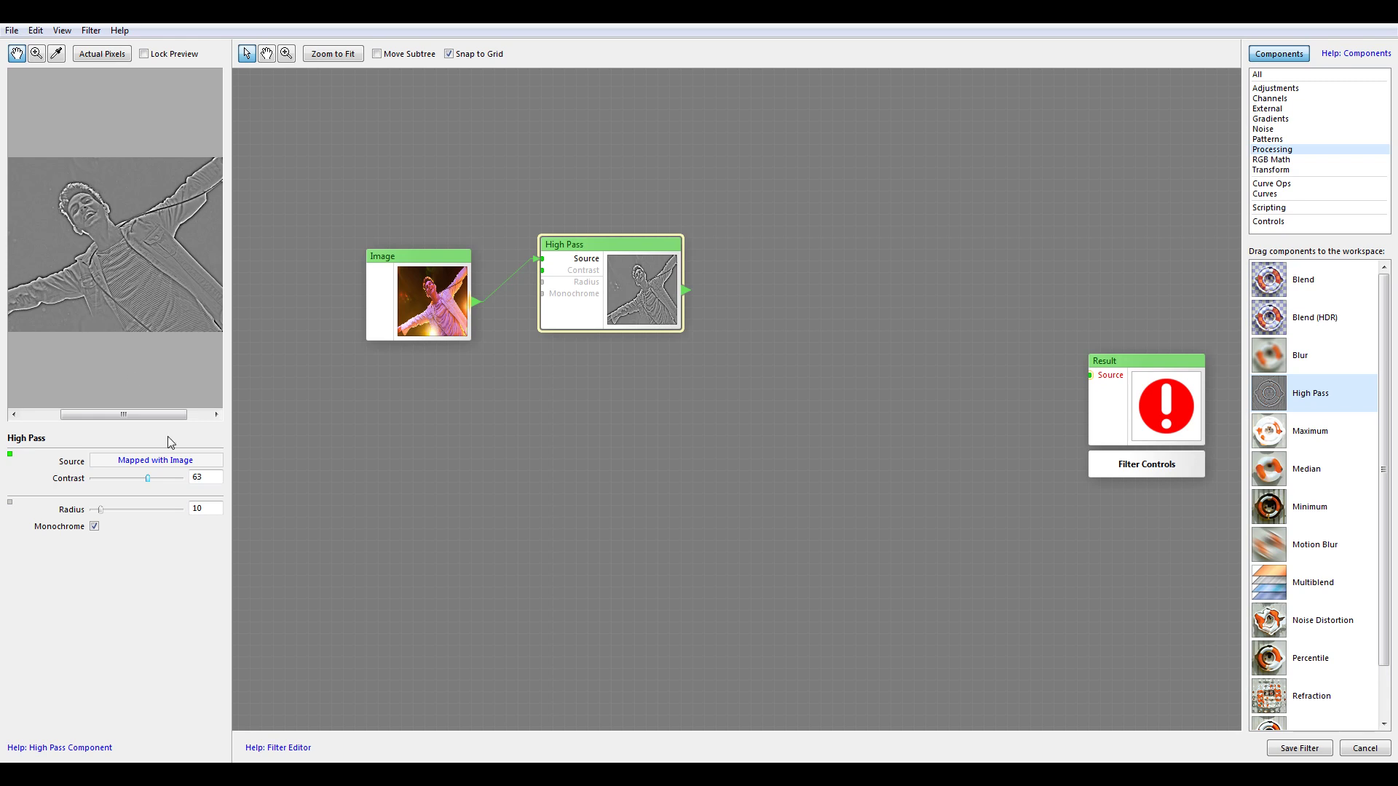
{"action": "left_click_drag", "start_coordinate": [633, 286], "coordinate": [622, 310]}
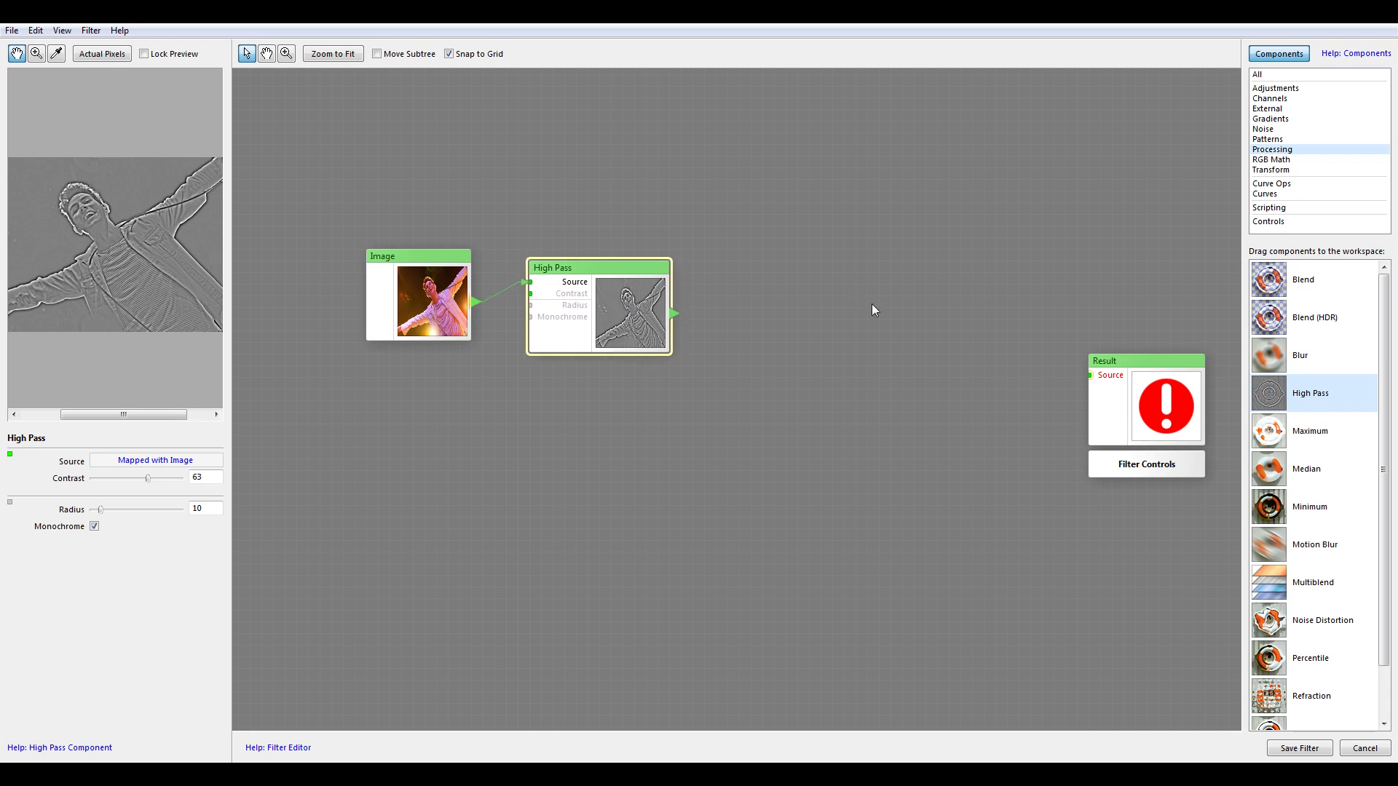
- Add a Tone Curve node from the Adjustments components to process the High Pass output
{"action": "left_click", "coordinate": [1281, 109]}
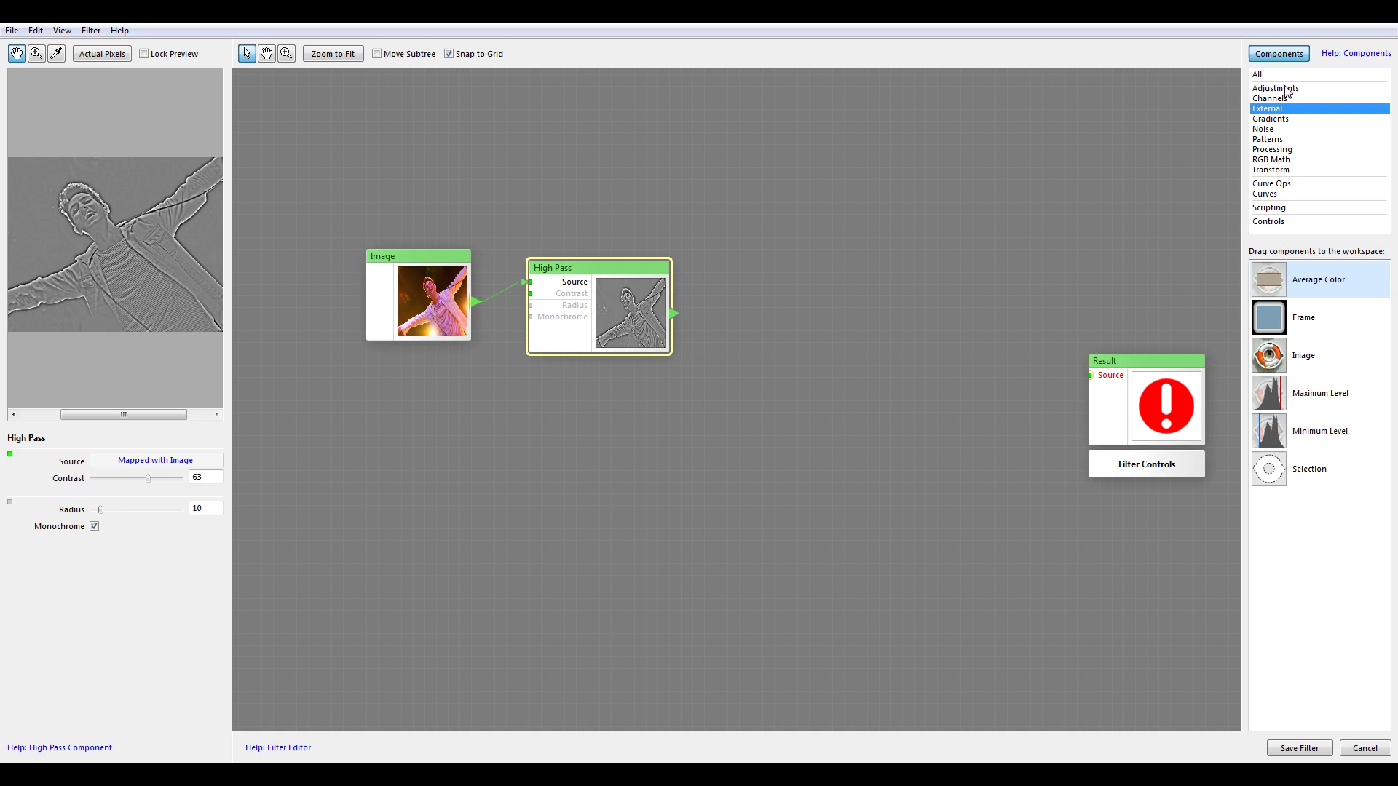
{"action": "left_click", "coordinate": [1284, 88]}
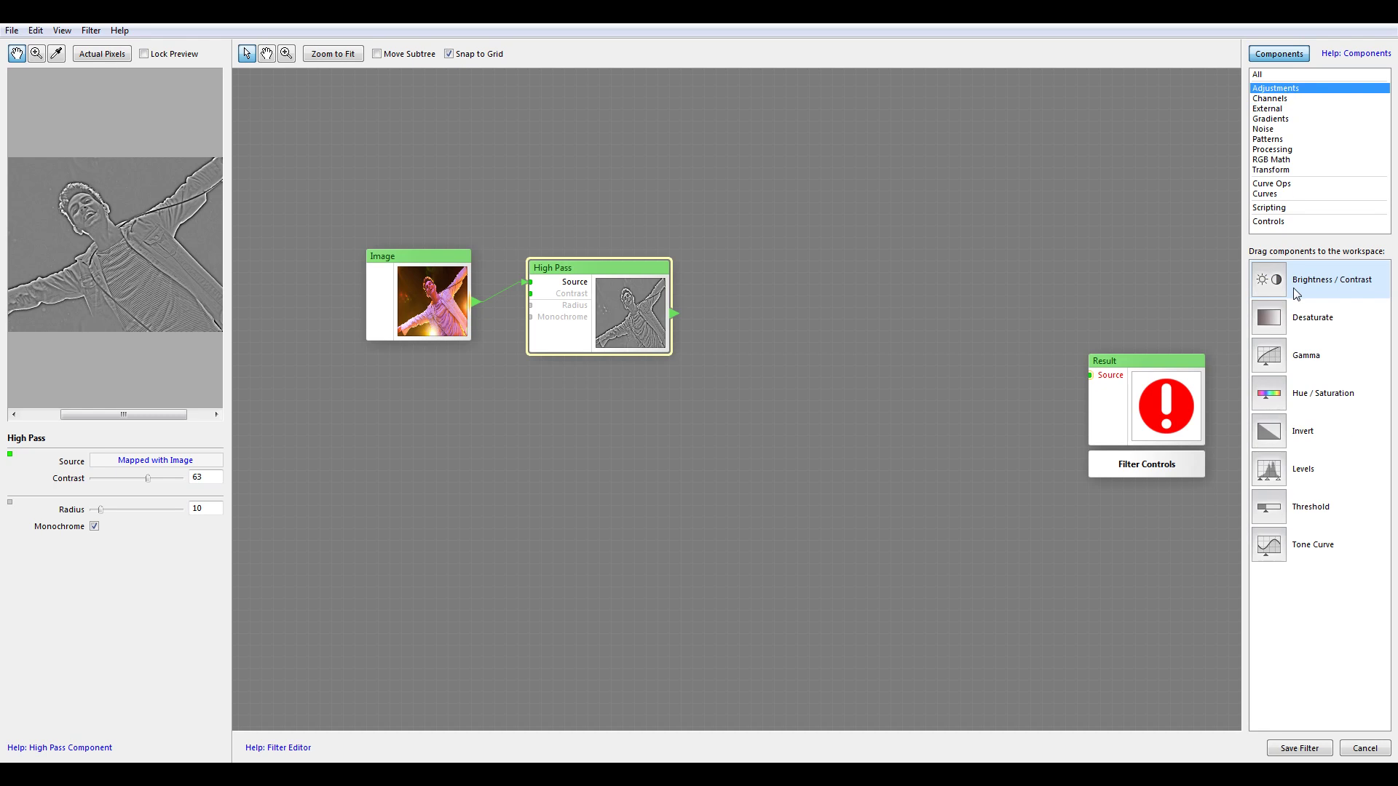
{"action": "left_click", "coordinate": [1272, 502]}
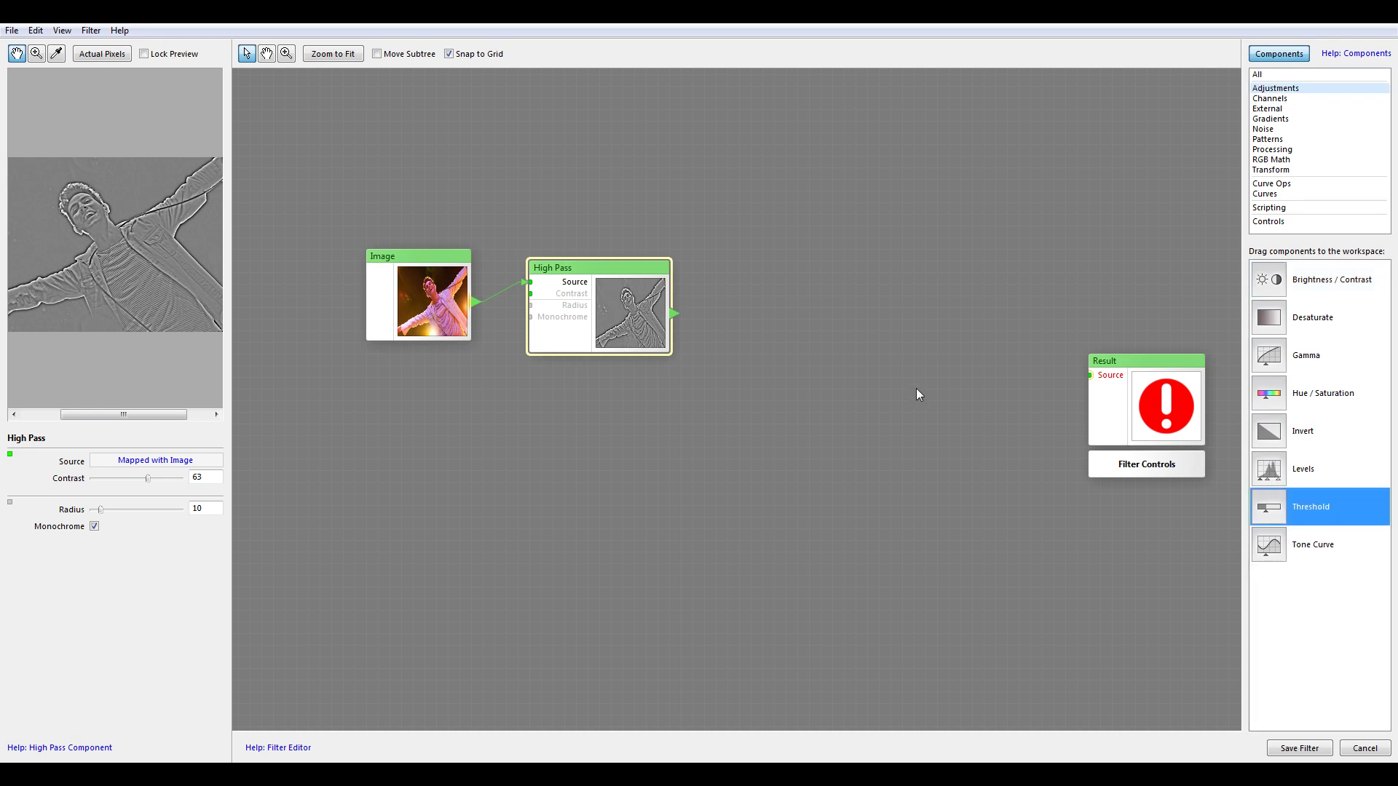
{"action": "left_click_drag", "start_coordinate": [1278, 554], "coordinate": [759, 300]}
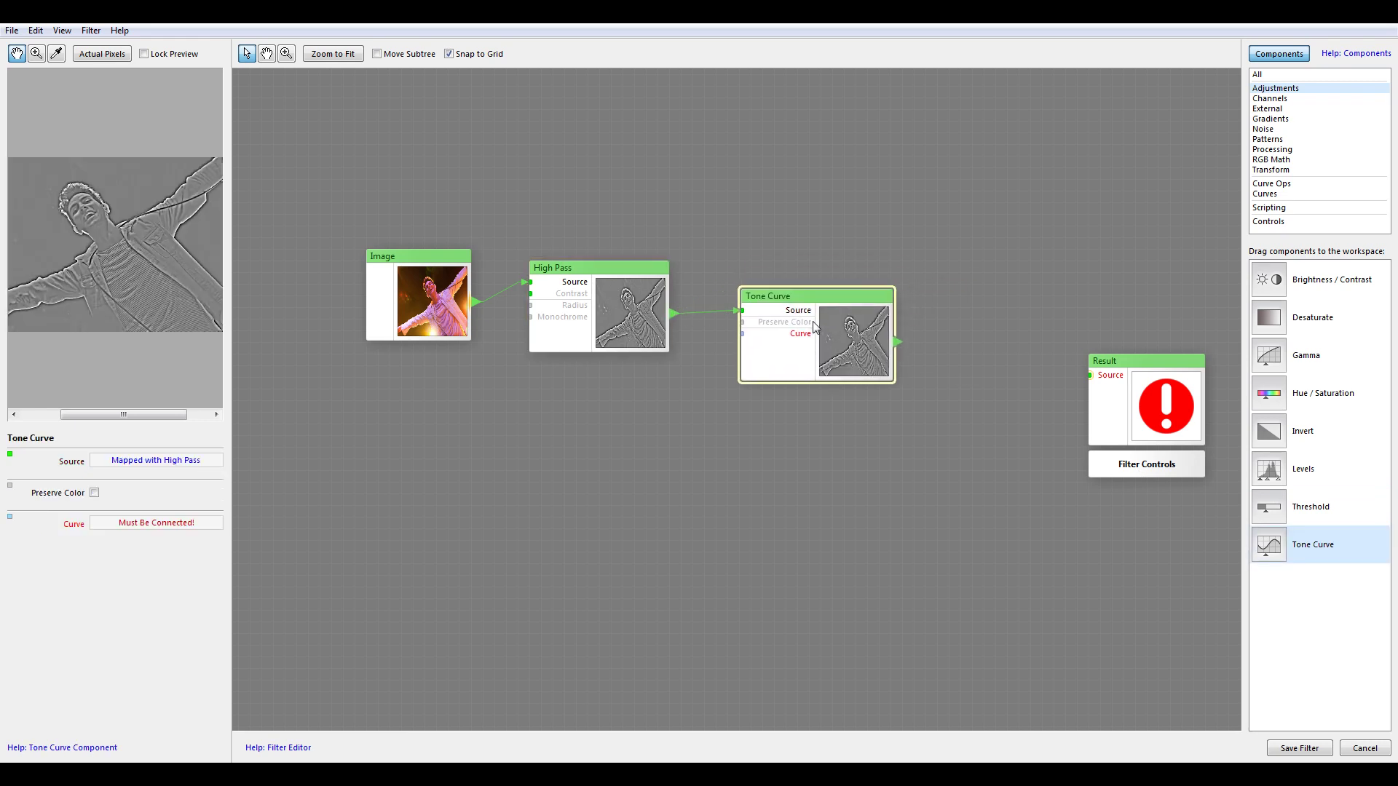
- Wire a Gamma curve into Tone Curve's Curve input and raise its Start to 36
{"action": "left_click", "coordinate": [1286, 193]}
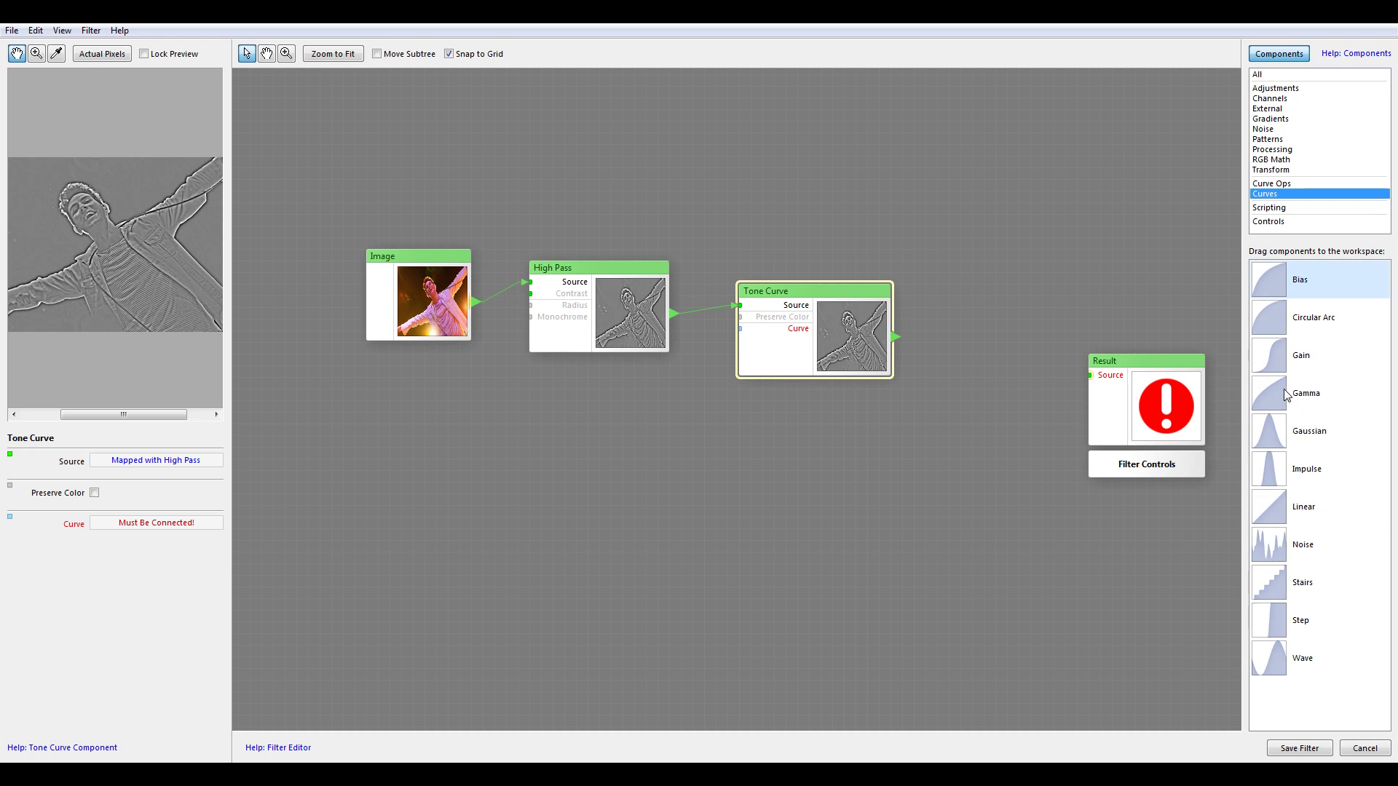
{"action": "left_click_drag", "start_coordinate": [1291, 402], "coordinate": [546, 448]}
{"action": "left_click_drag", "start_coordinate": [640, 488], "coordinate": [825, 348]}
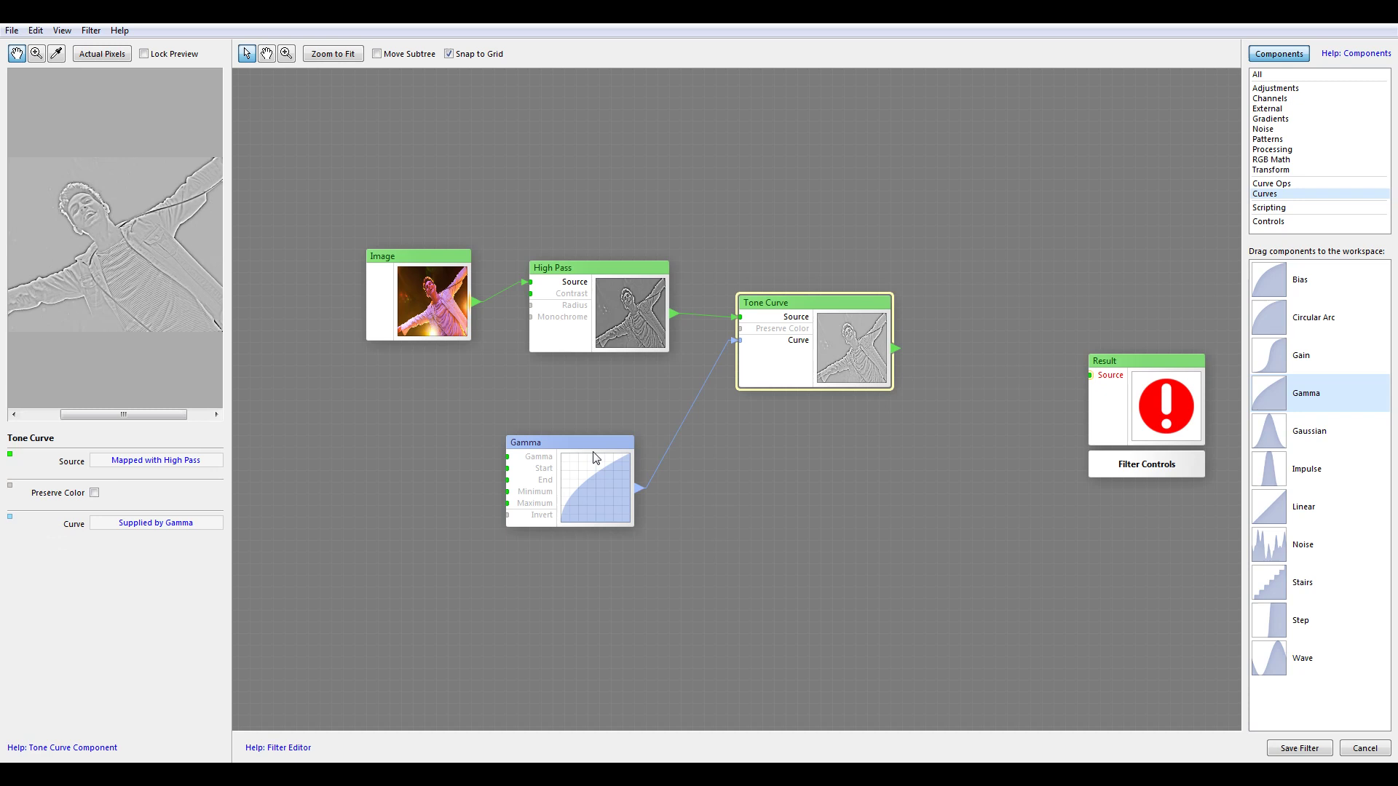
{"action": "left_click_drag", "start_coordinate": [594, 457], "coordinate": [613, 443]}
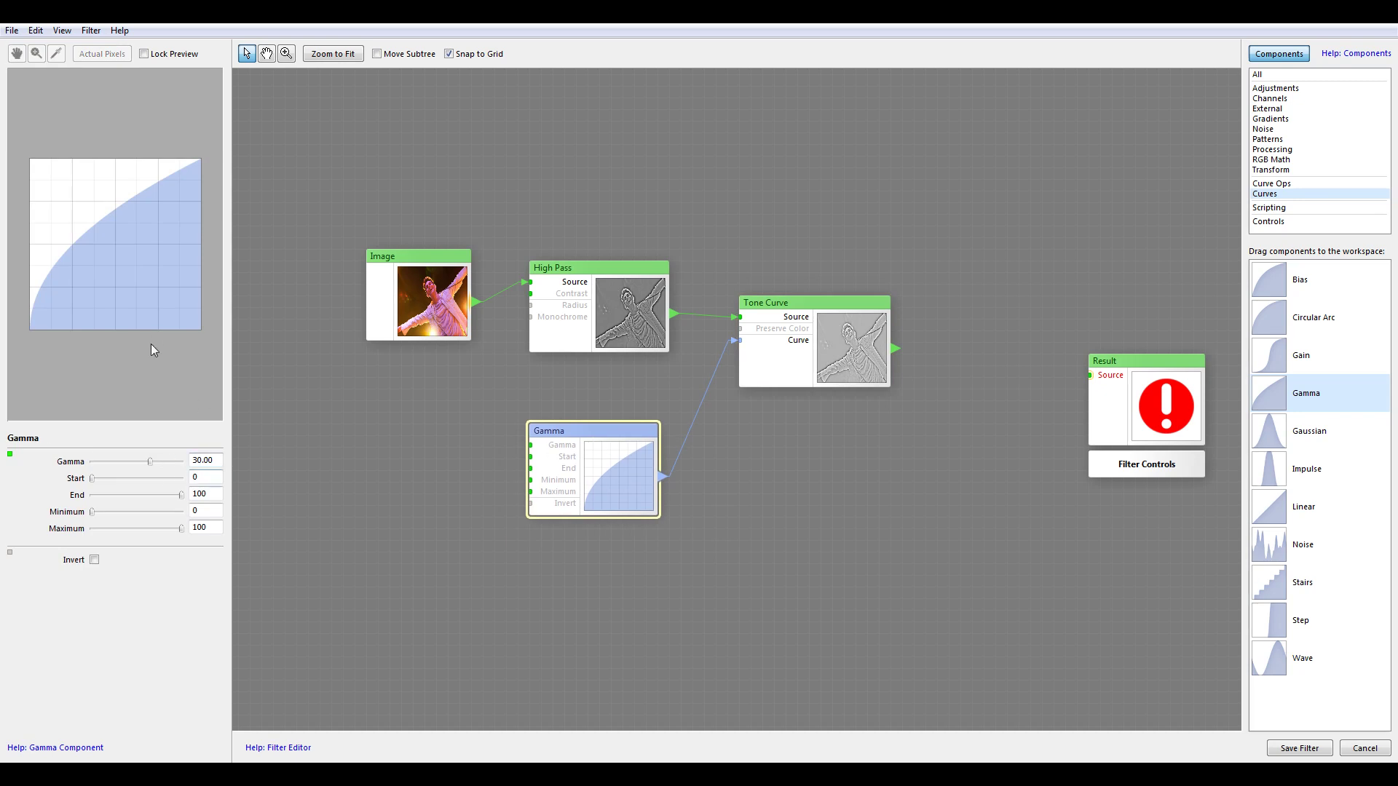
{"action": "left_click_drag", "start_coordinate": [93, 478], "coordinate": [127, 484]}
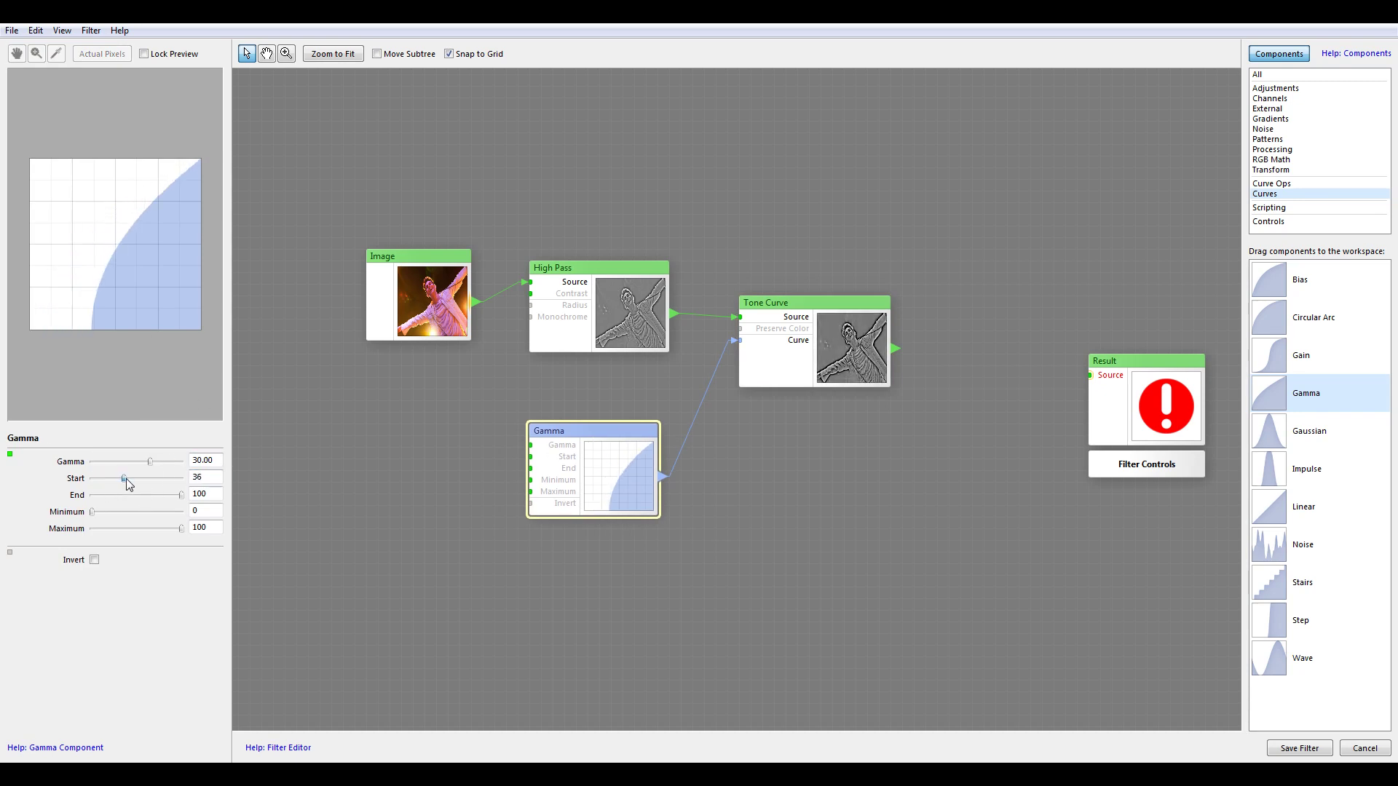
{"action": "left_click_drag", "start_coordinate": [828, 347], "coordinate": [853, 270]}
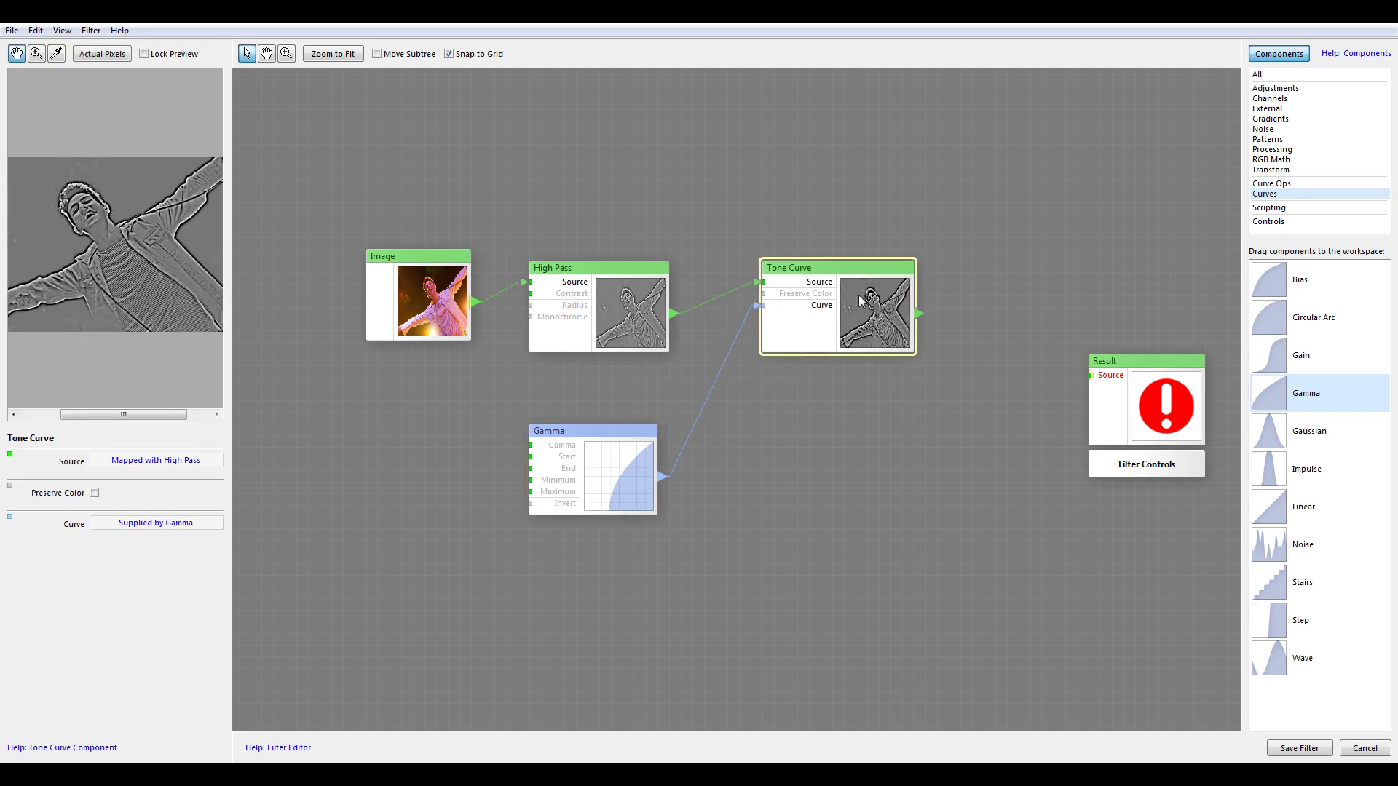
- Lock the preview on Tone Curve and set the Gamma curve to Gamma 18, Start 39, End 45
{"action": "key", "text": "ctrl+l"}
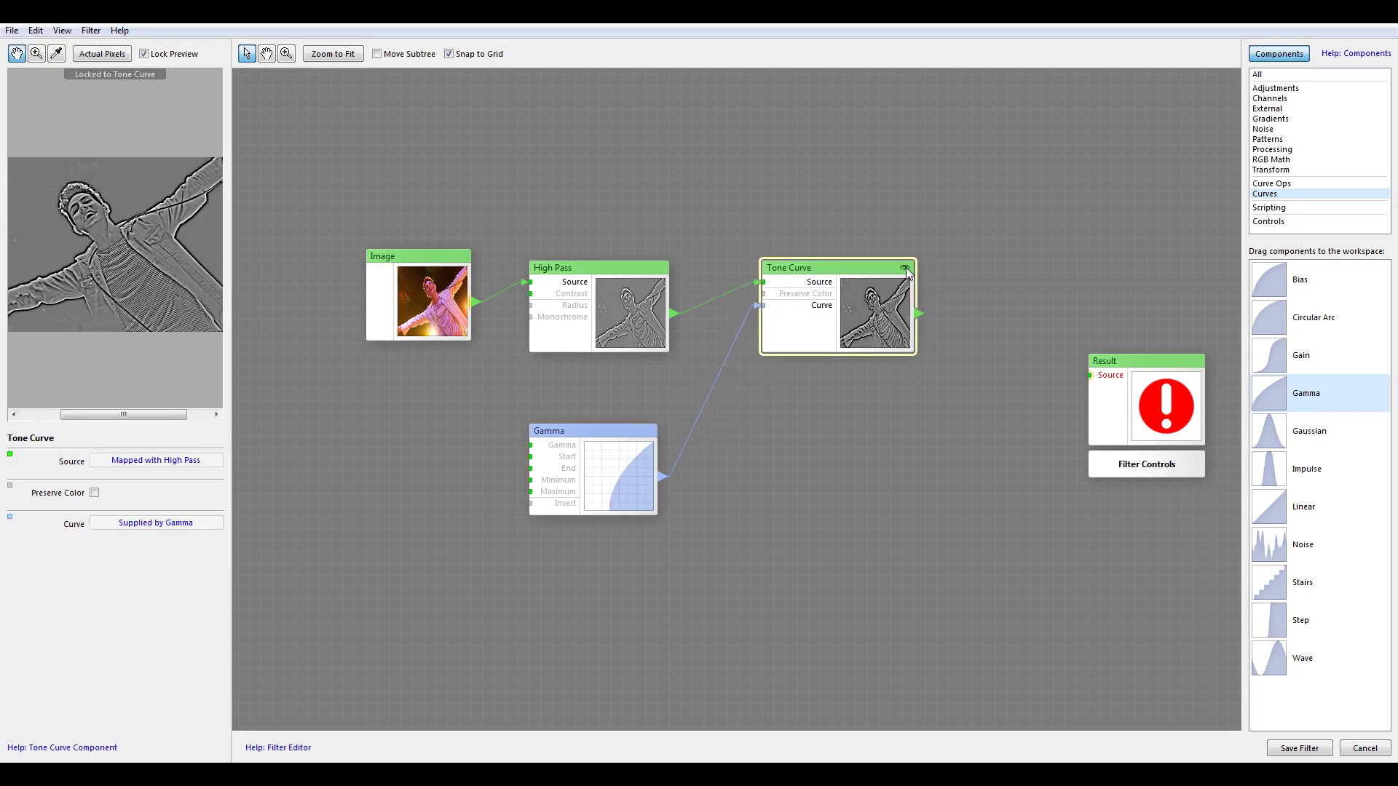
{"action": "left_click", "coordinate": [635, 468]}
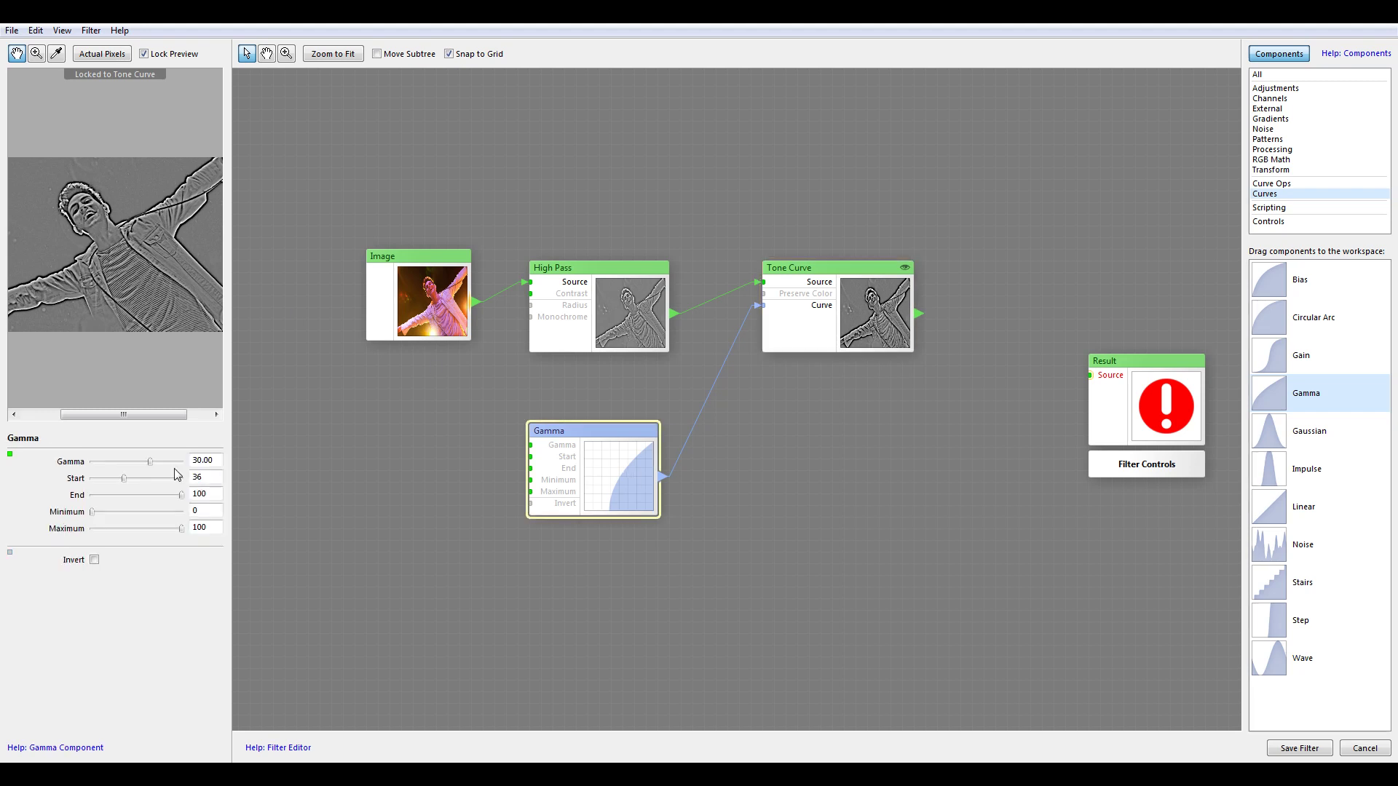
{"action": "left_click_drag", "start_coordinate": [181, 494], "coordinate": [144, 457]}
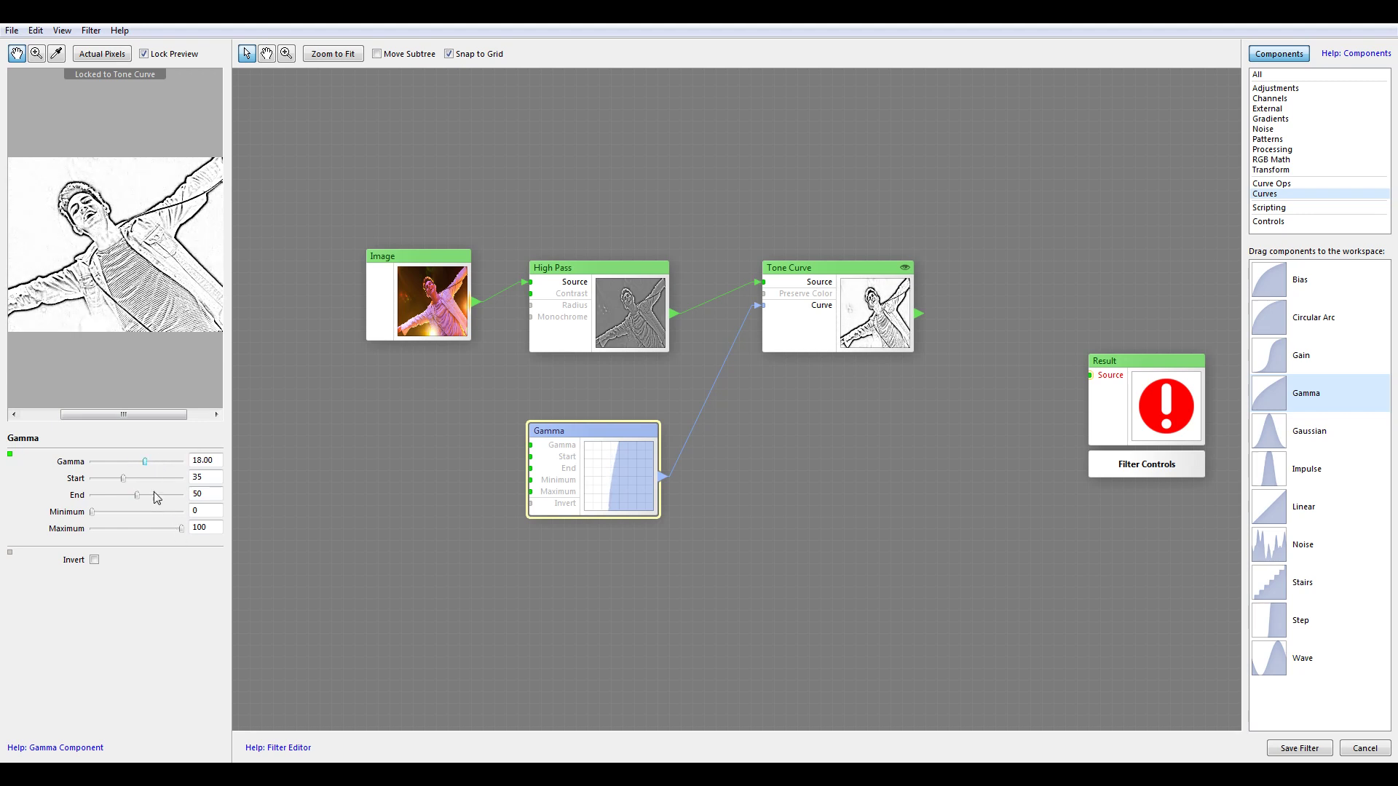
{"action": "left_click_drag", "start_coordinate": [121, 477], "coordinate": [131, 496]}
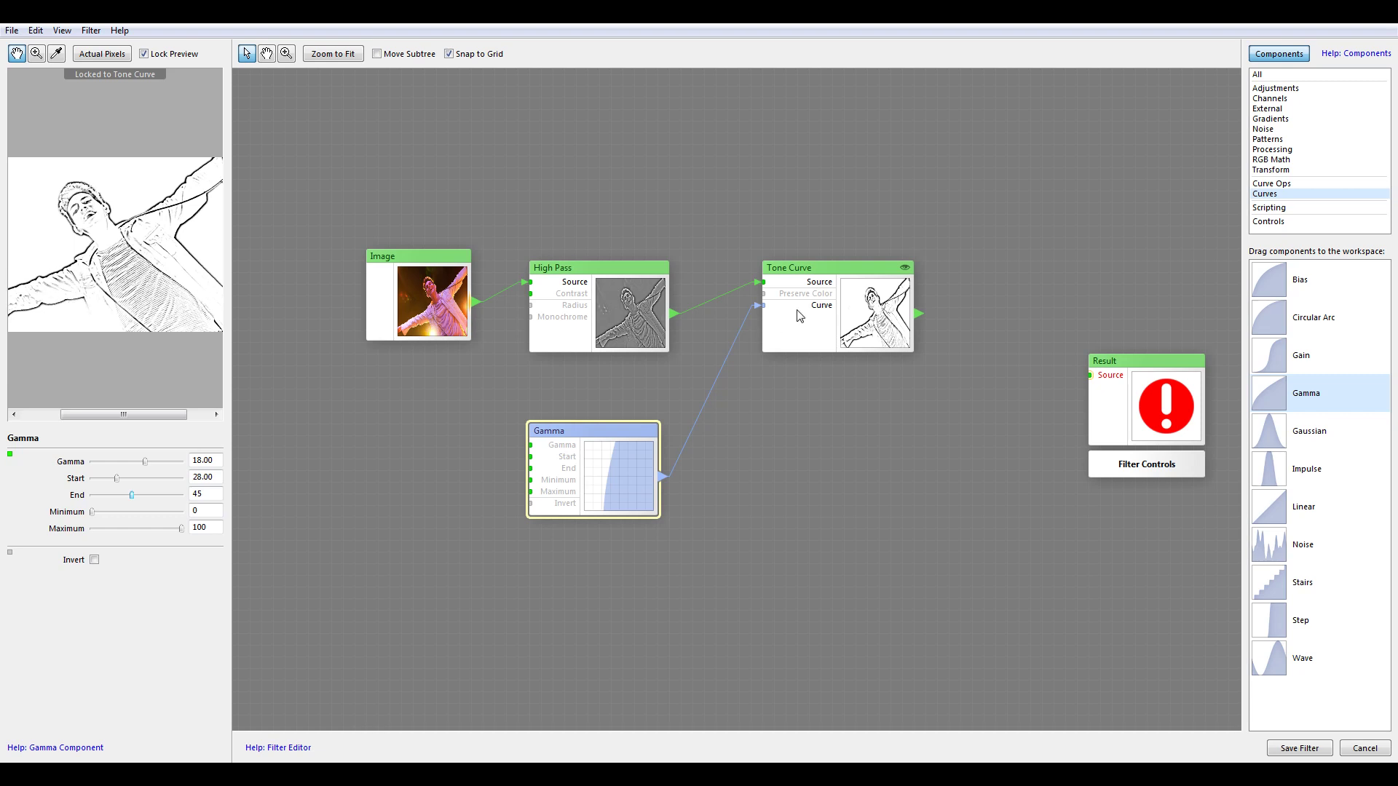
{"action": "left_click_drag", "start_coordinate": [117, 478], "coordinate": [127, 478]}
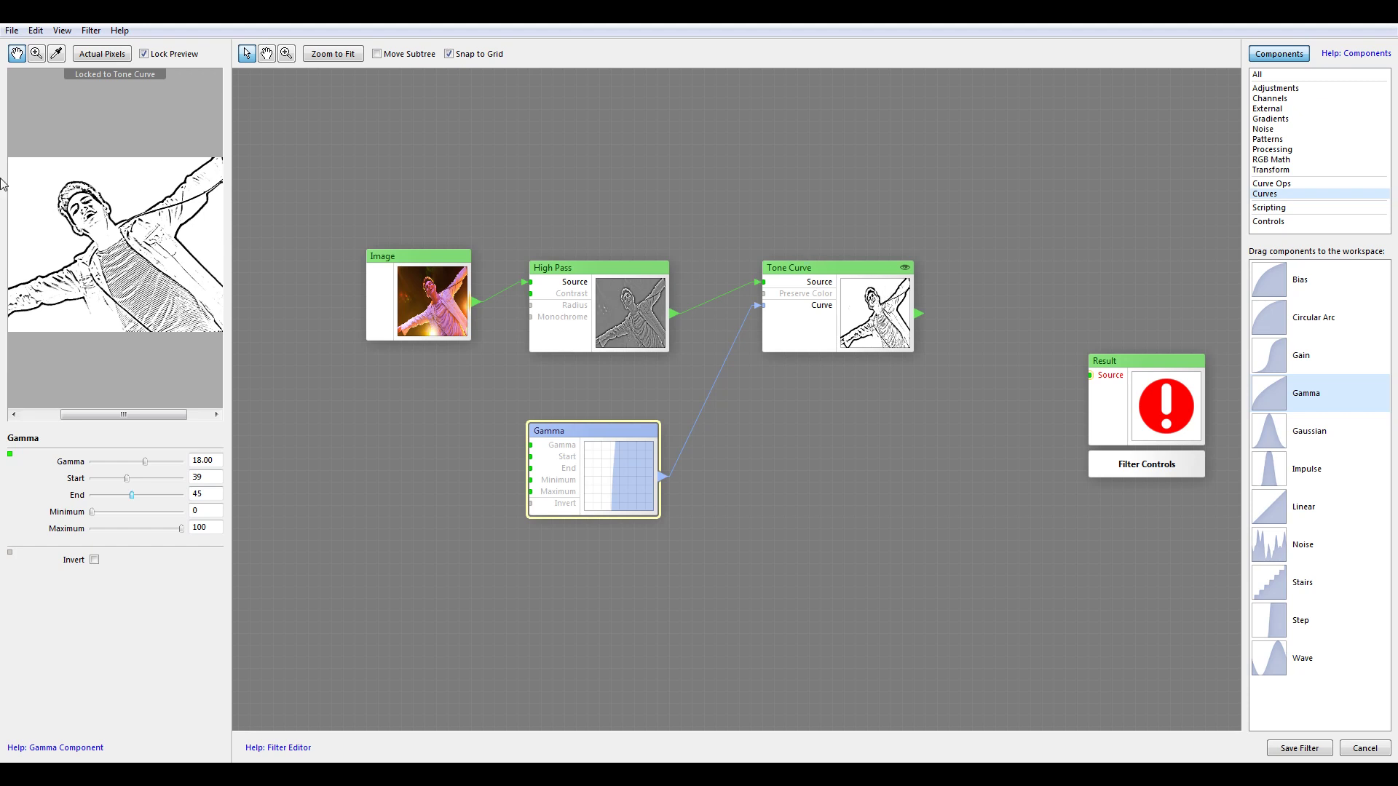
{"action": "left_click_drag", "start_coordinate": [93, 244], "coordinate": [121, 256]}
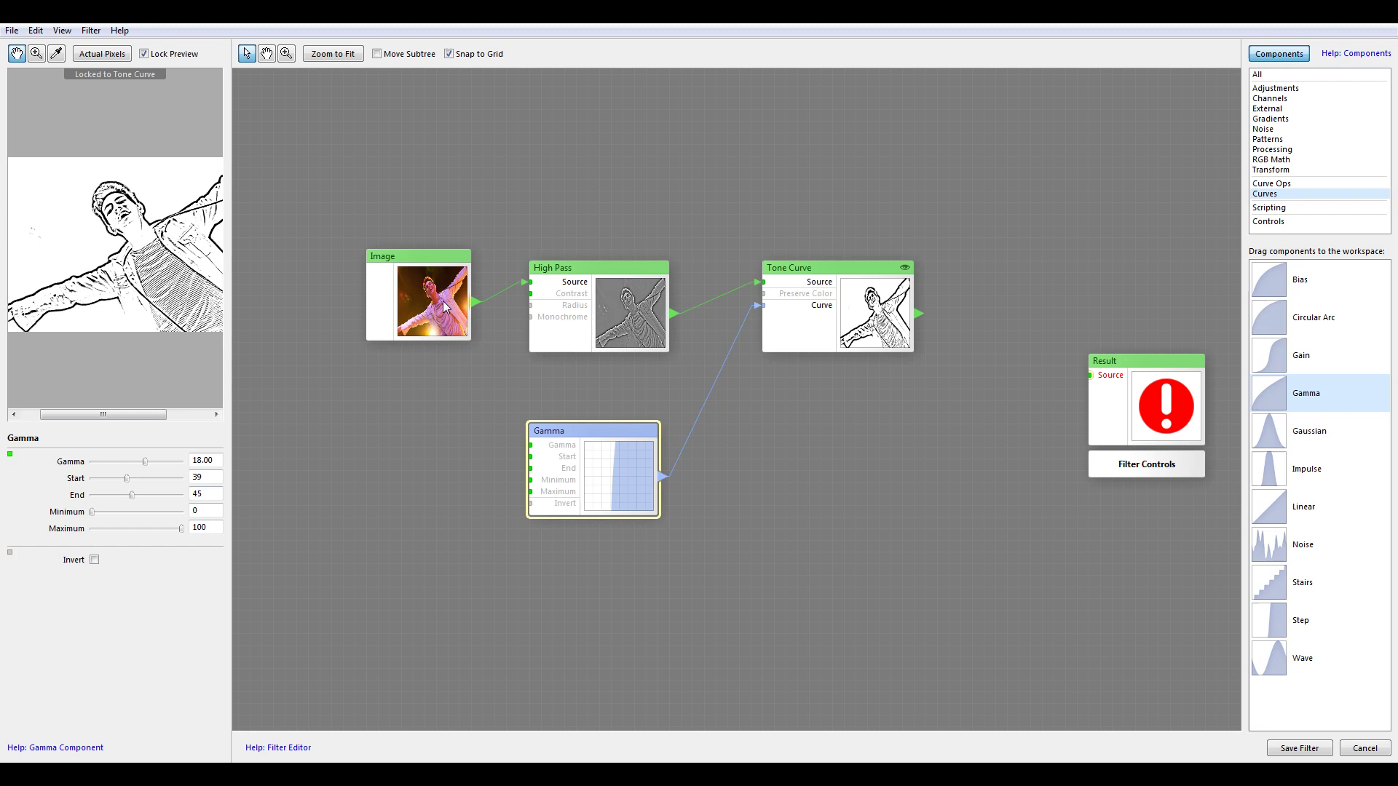
{"action": "left_click_drag", "start_coordinate": [84, 299], "coordinate": [81, 298]}
- Shift the Image, High Pass, Gamma and Tone Curve nodes leftward to tidy the graph
{"action": "left_click_drag", "start_coordinate": [424, 291], "coordinate": [343, 280]}
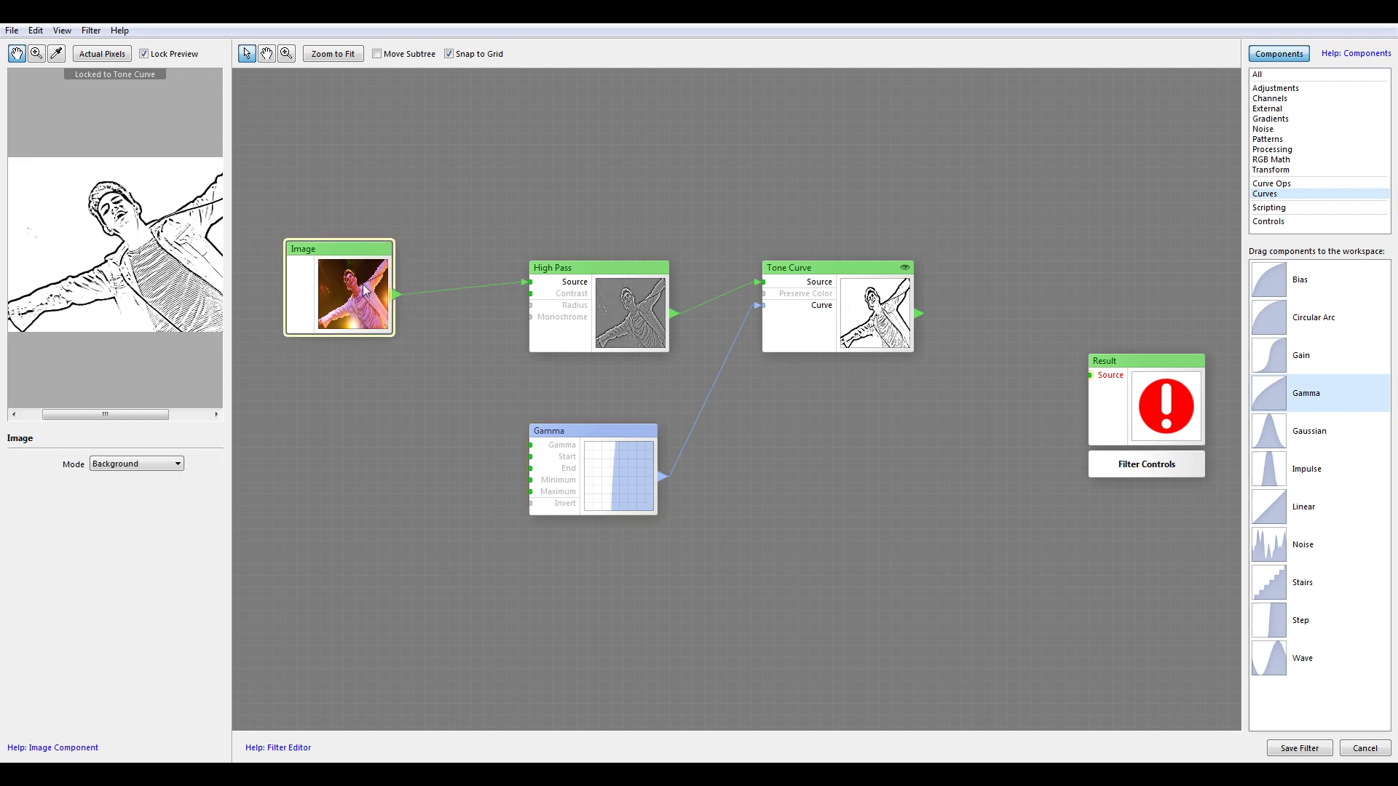
{"action": "left_click_drag", "start_coordinate": [603, 300], "coordinate": [543, 288]}
{"action": "left_click_drag", "start_coordinate": [613, 461], "coordinate": [519, 449]}
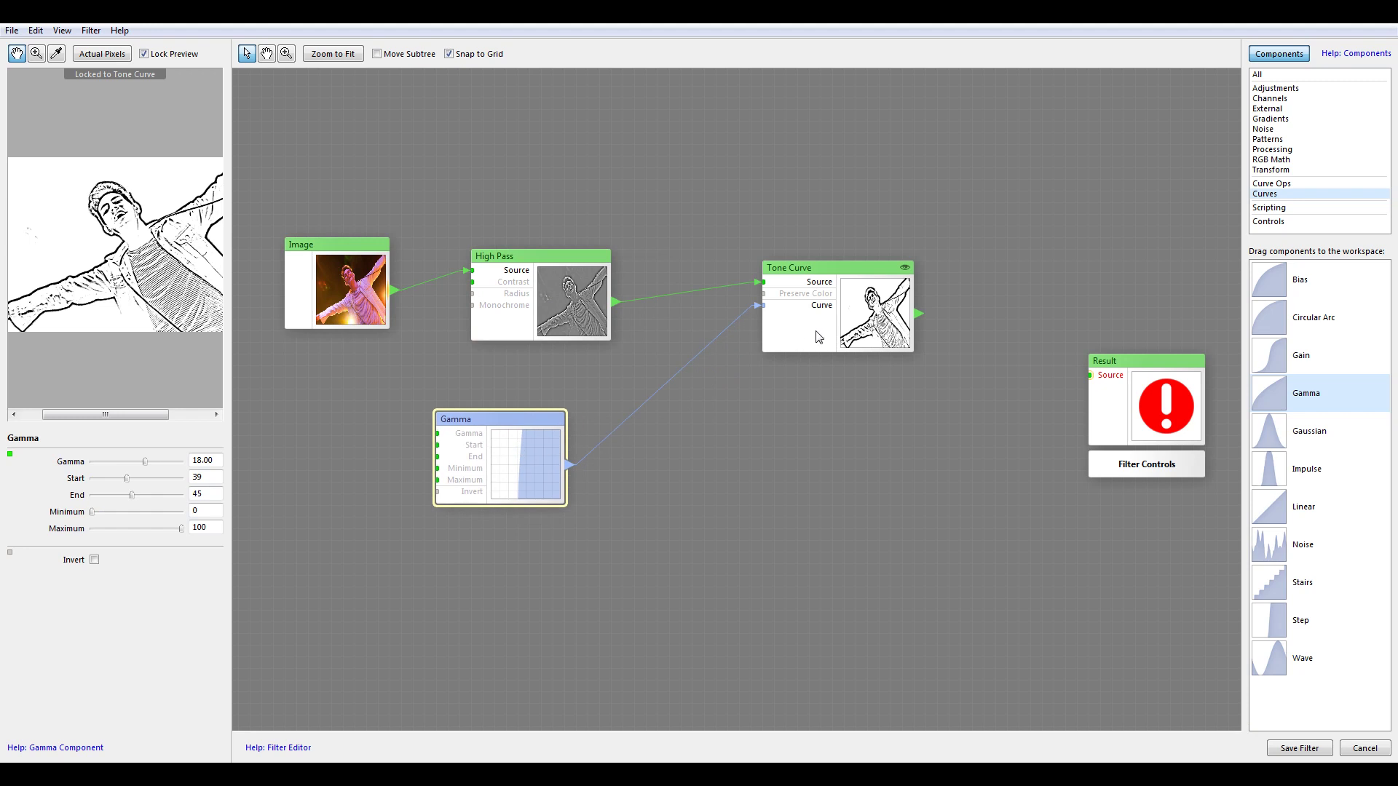
{"action": "left_click_drag", "start_coordinate": [831, 312], "coordinate": [761, 311]}
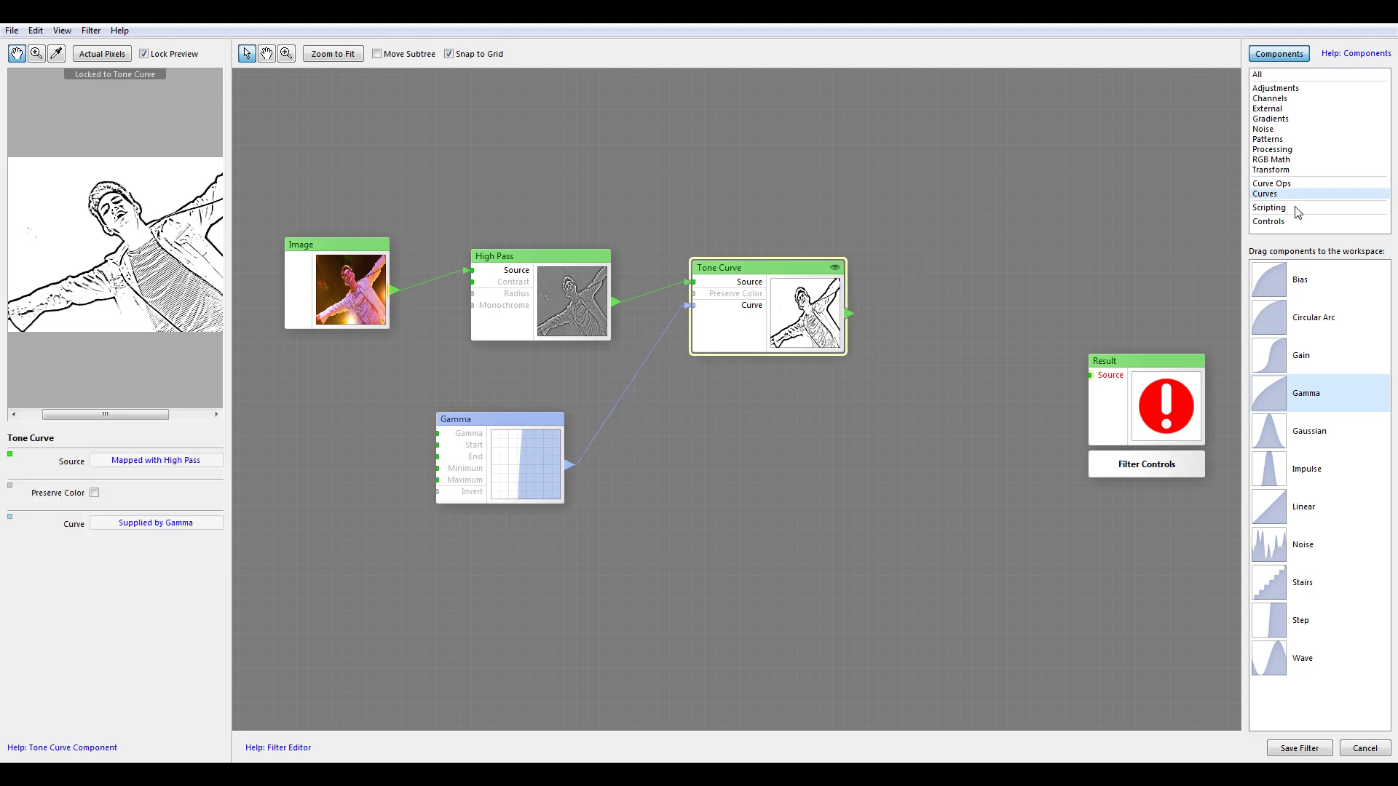
- Add a Set Alpha node from Channels with Tone Curve feeding its New Alpha input
{"action": "left_click", "coordinate": [1277, 87]}
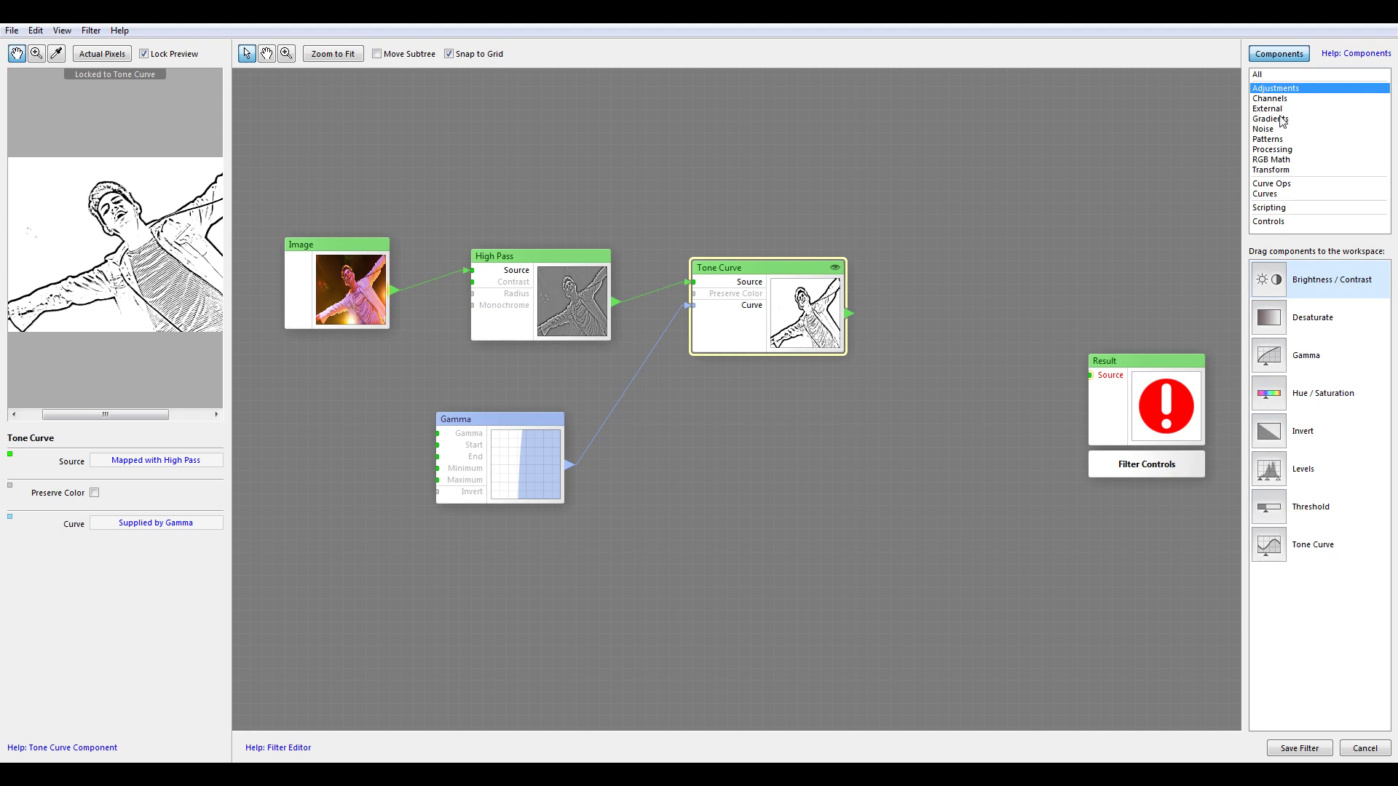
{"action": "left_click", "coordinate": [1278, 99]}
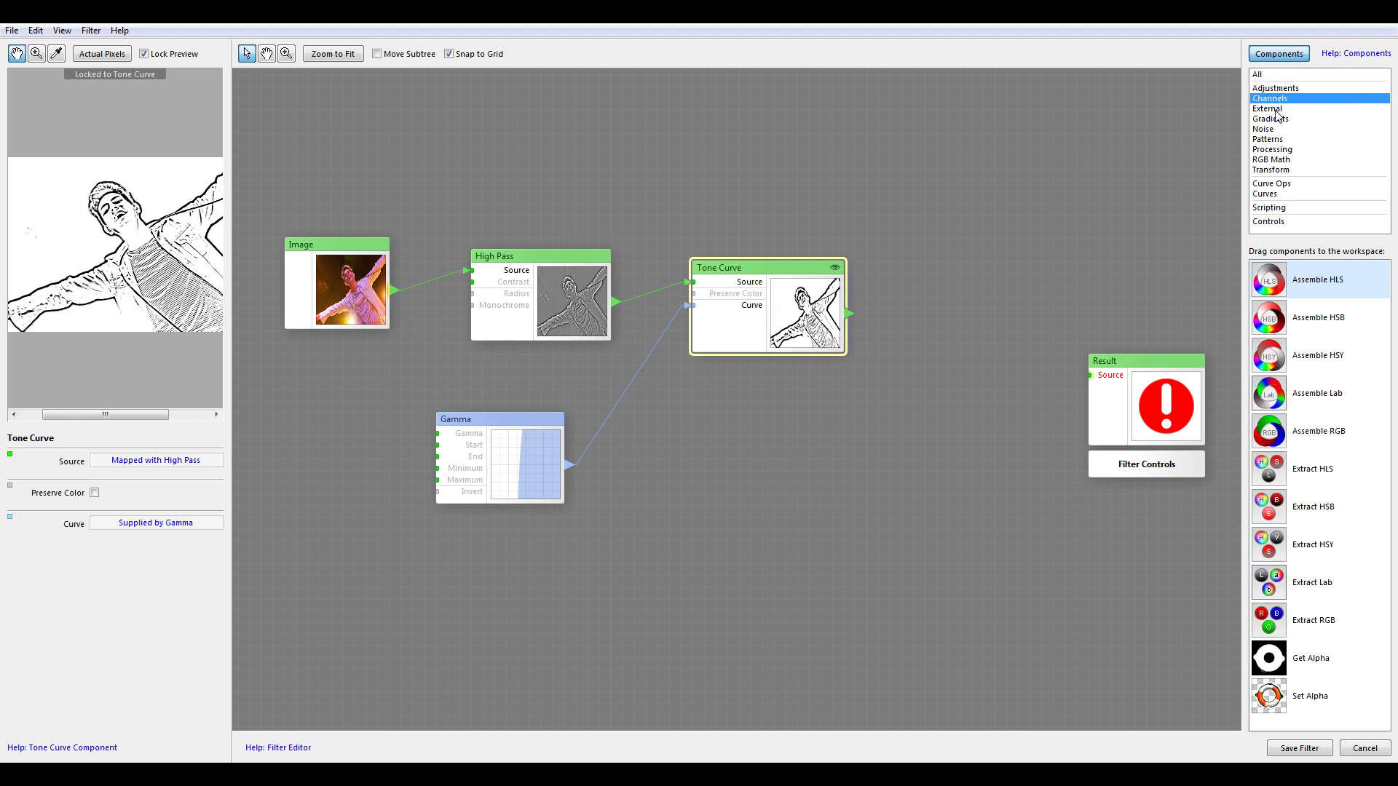
{"action": "left_click", "coordinate": [1276, 109]}
{"action": "left_click", "coordinate": [1279, 99]}
{"action": "left_click_drag", "start_coordinate": [1271, 701], "coordinate": [845, 460]}
{"action": "mouse_move", "coordinate": [926, 326]}
{"action": "left_mouse_down"}
{"action": "mouse_move", "coordinate": [932, 303]}
{"action": "mouse_move", "coordinate": [926, 316]}
{"action": "left_mouse_up"}
{"action": "left_click_drag", "start_coordinate": [996, 322], "coordinate": [984, 298]}
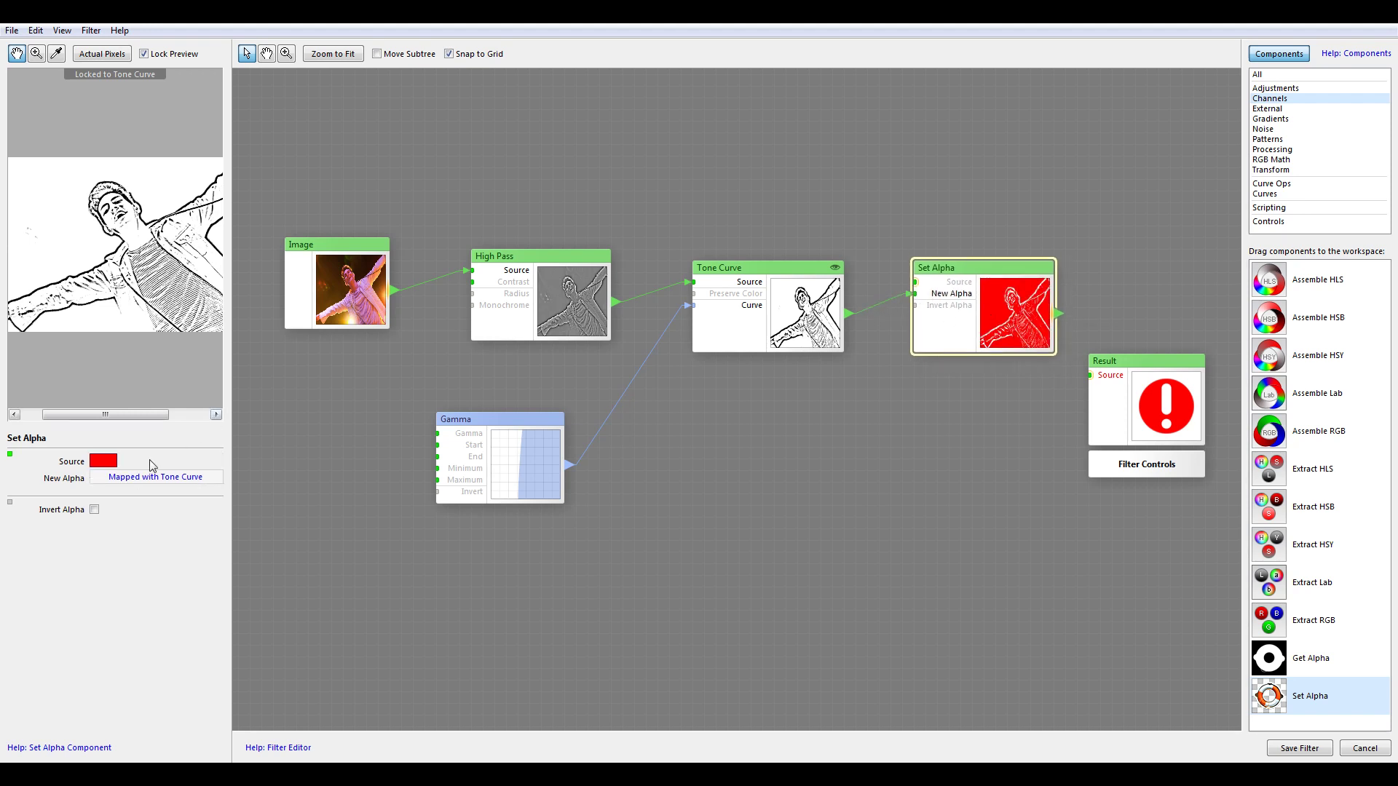
- Turn on Invert Alpha, make the Source colour black, and unlock the preview
{"action": "left_click", "coordinate": [94, 510]}
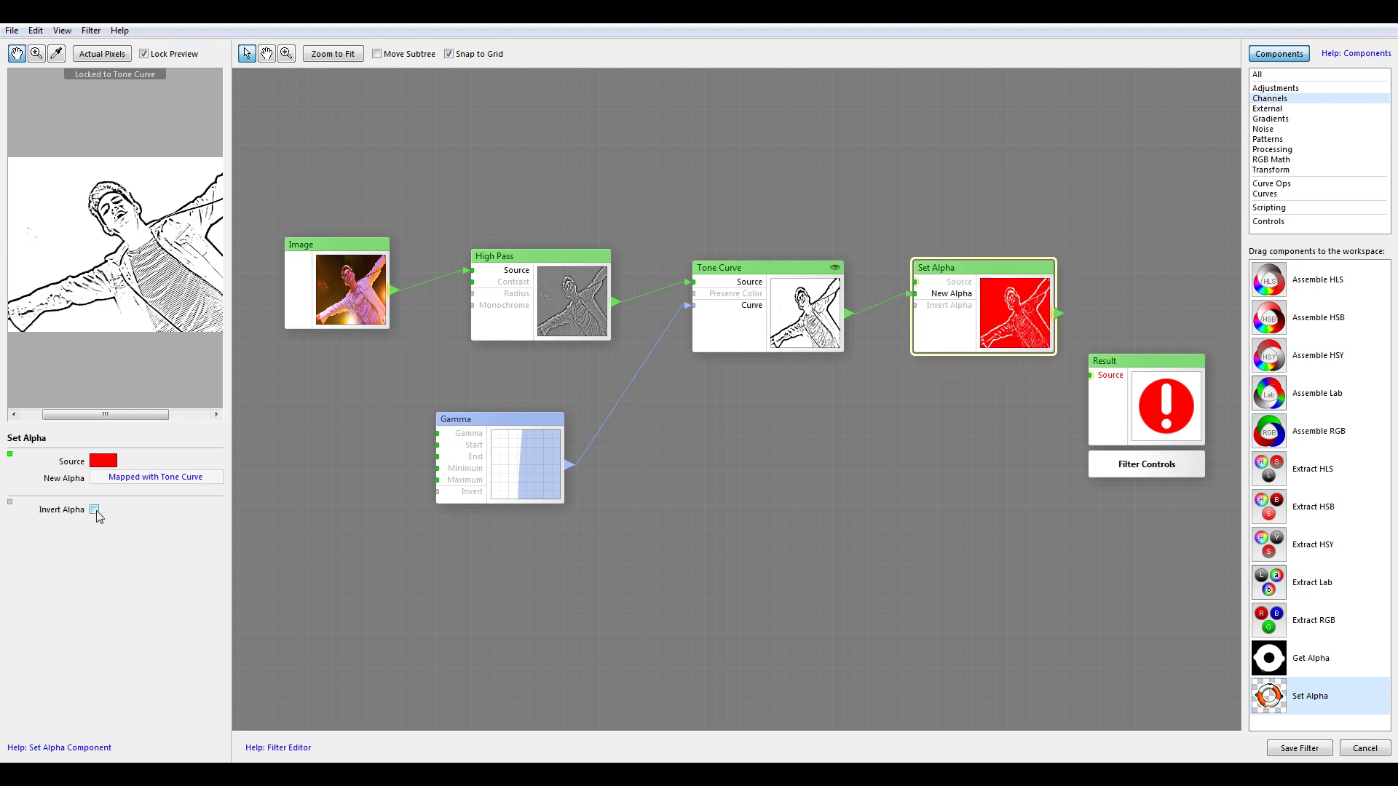
{"action": "left_click", "coordinate": [103, 461]}
{"action": "left_click", "coordinate": [239, 683]}
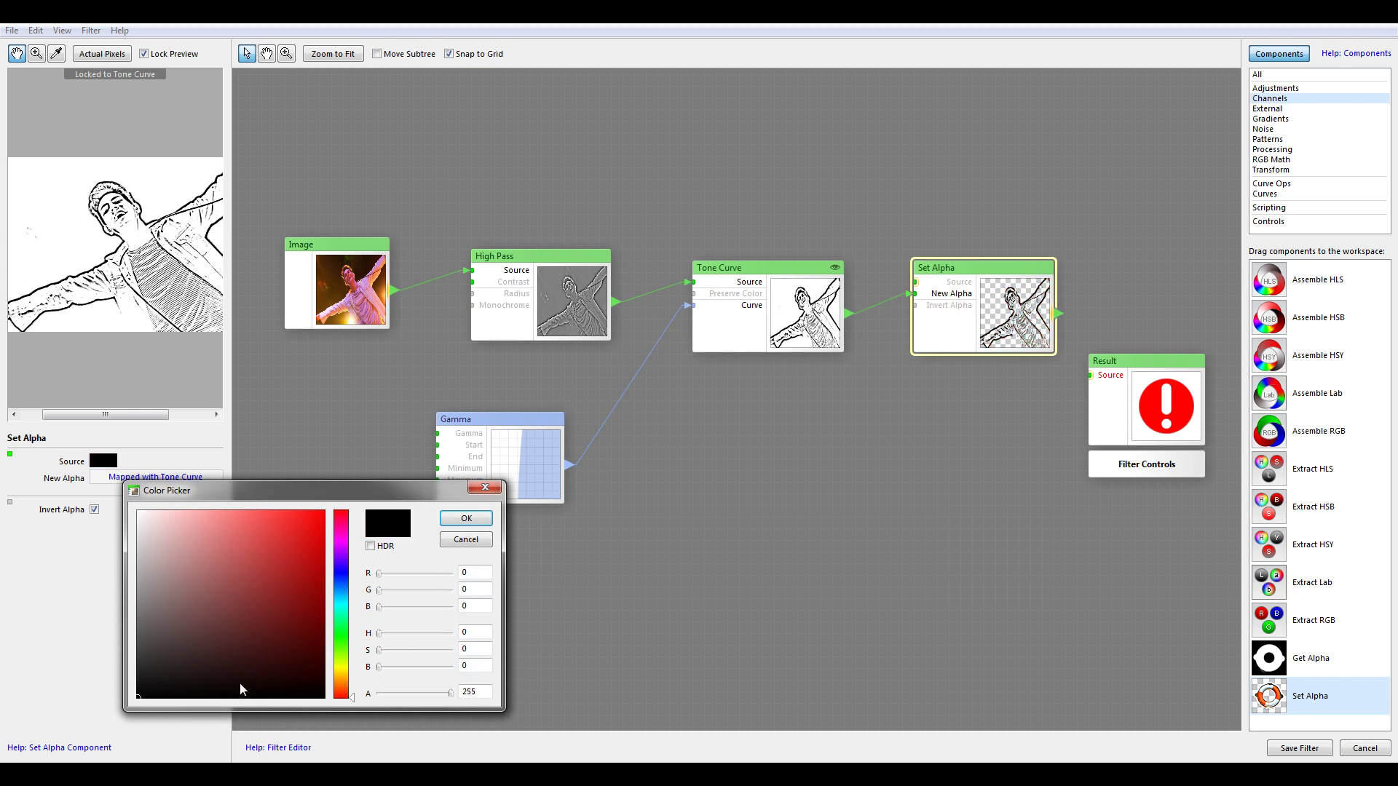
{"action": "left_click", "coordinate": [466, 519]}
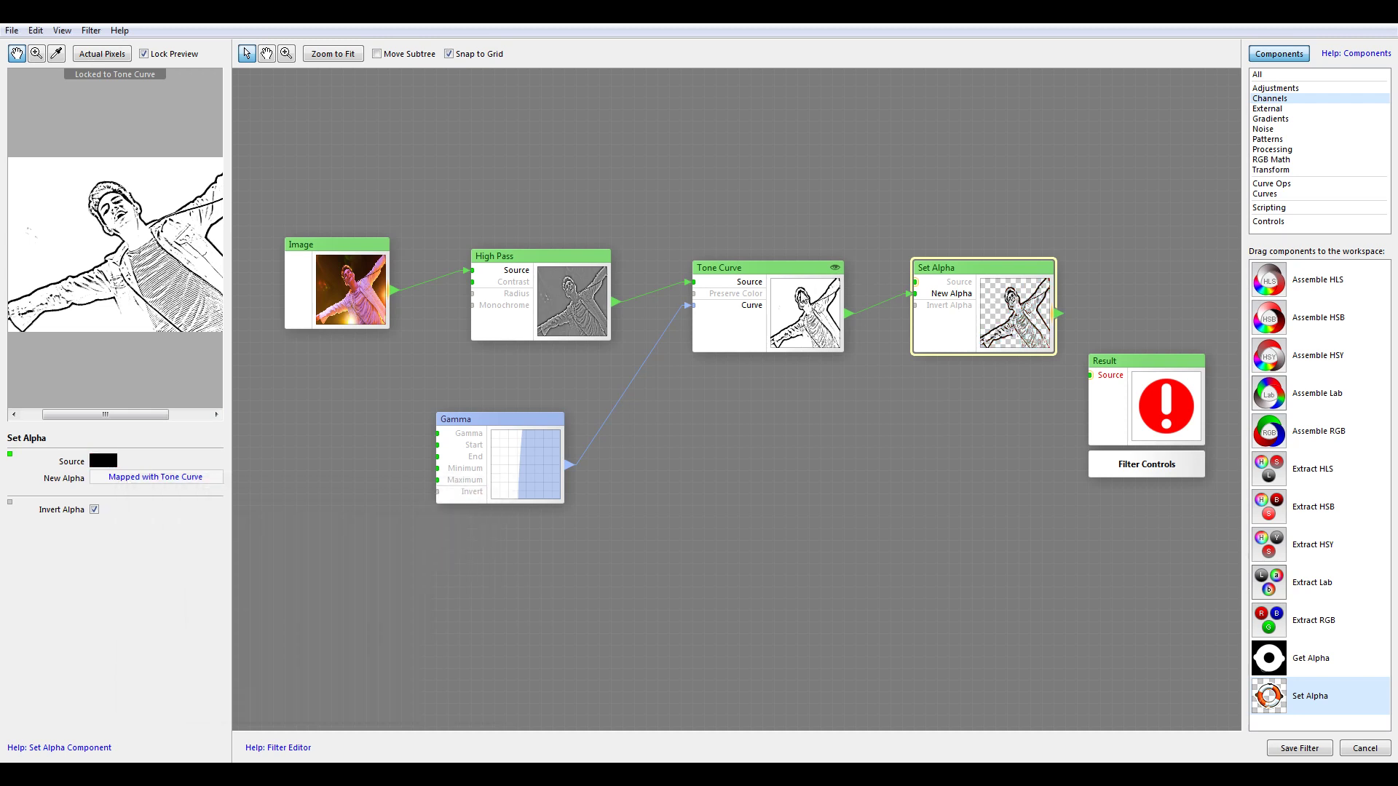
{"action": "left_click", "coordinate": [804, 299]}
{"action": "left_click", "coordinate": [964, 300]}
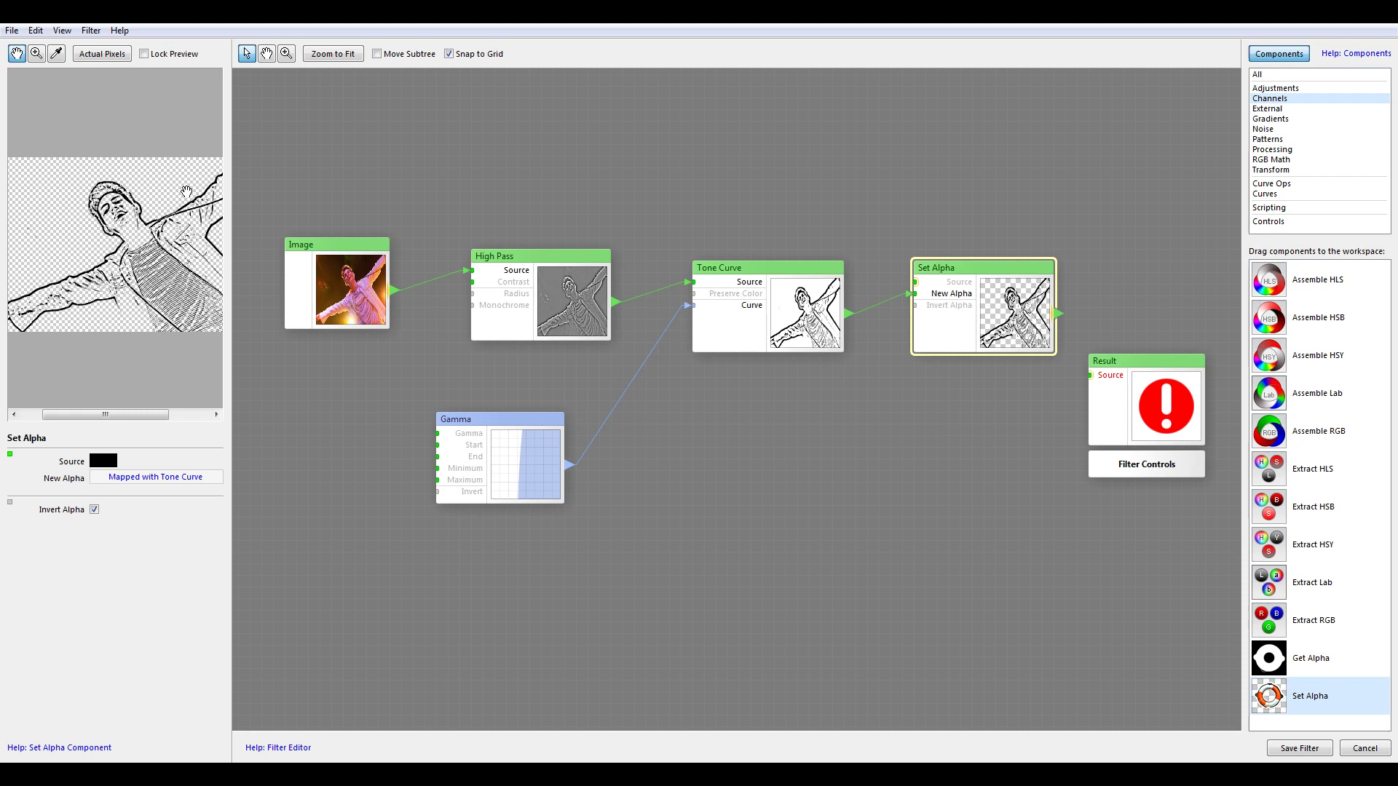
- Add a Blur node fed by the original photo from the Image component
{"action": "mouse_move", "coordinate": [772, 301]}
{"action": "left_mouse_down"}
{"action": "mouse_move", "coordinate": [741, 316]}
{"action": "mouse_move", "coordinate": [762, 301]}
{"action": "left_mouse_up"}
{"action": "left_click_drag", "start_coordinate": [966, 303], "coordinate": [953, 315]}
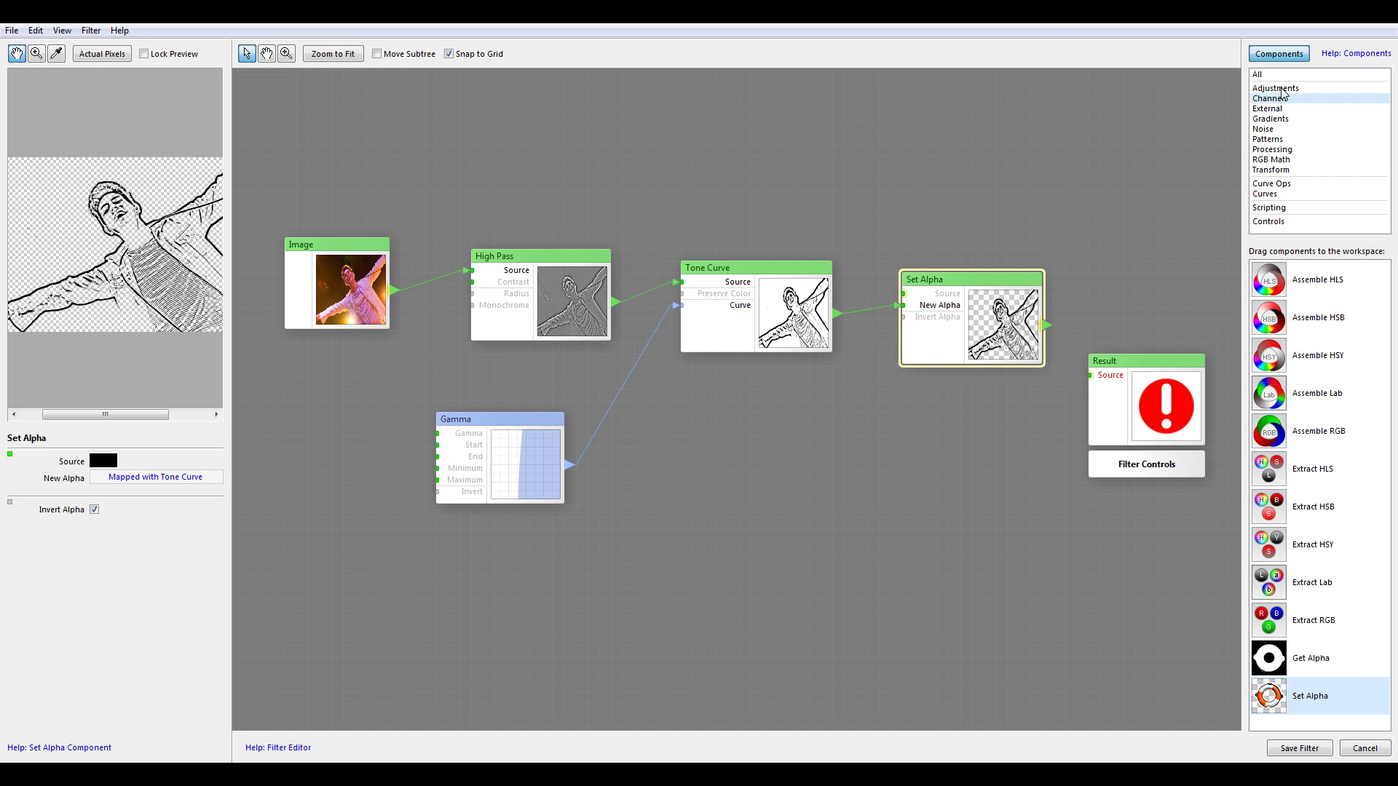
{"action": "left_click", "coordinate": [1274, 149]}
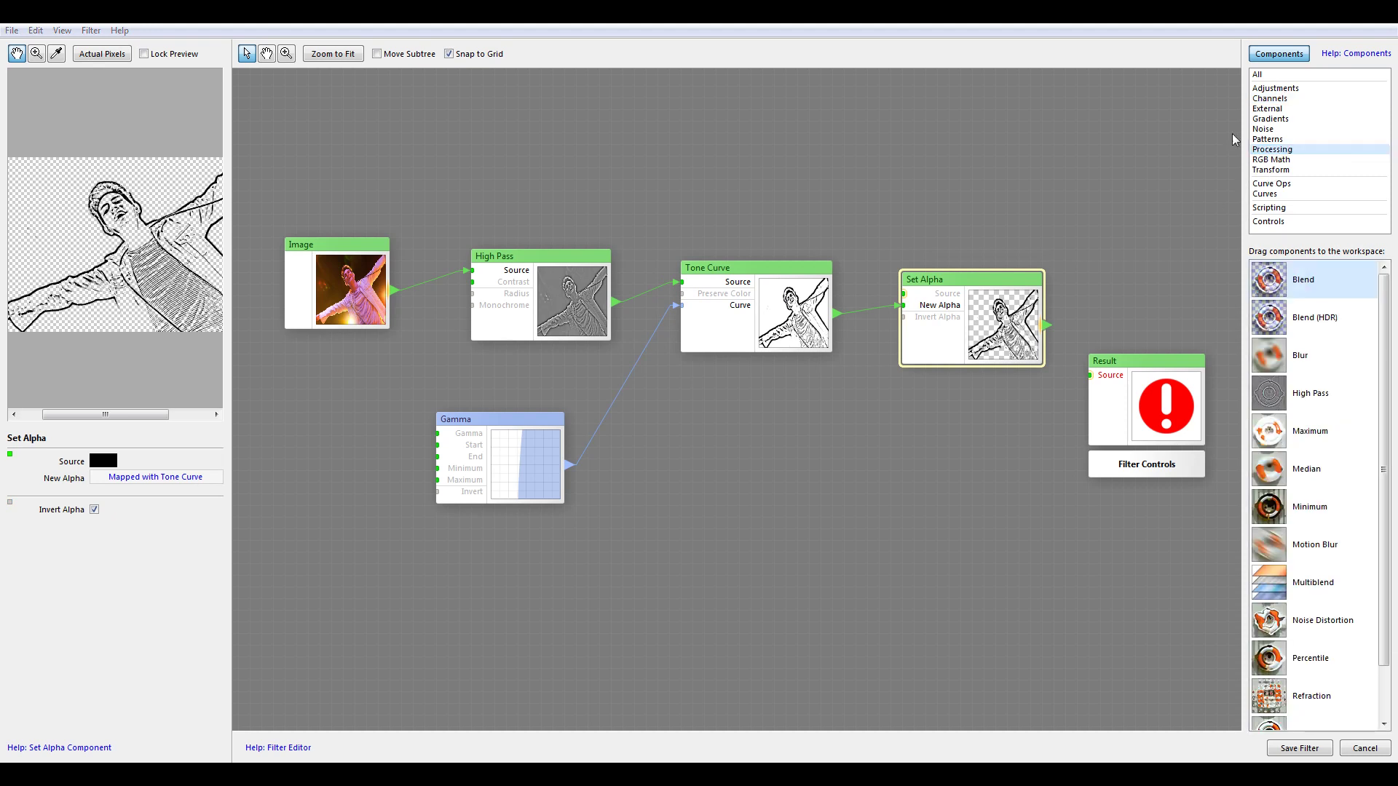
{"action": "left_click_drag", "start_coordinate": [1140, 383], "coordinate": [1140, 314]}
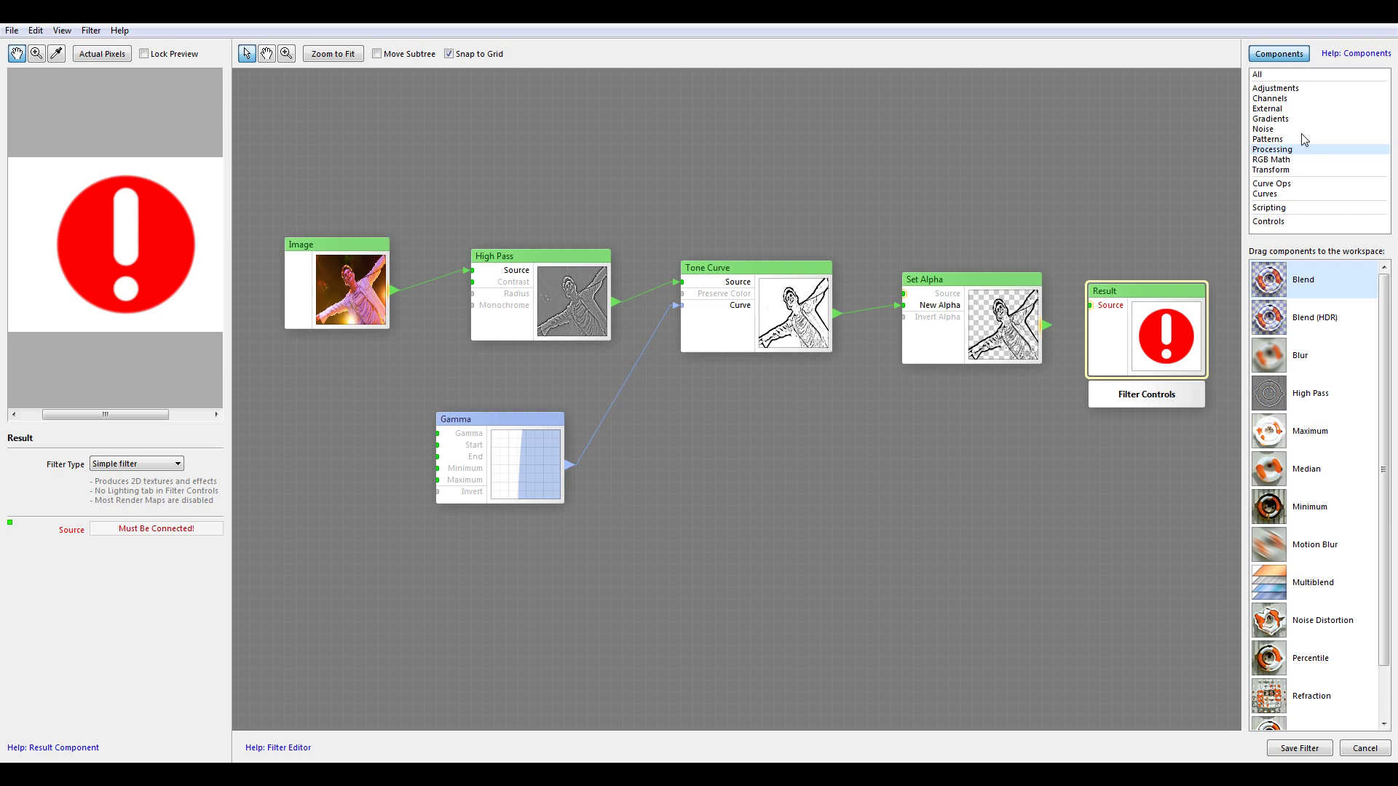
{"action": "left_click_drag", "start_coordinate": [1299, 355], "coordinate": [506, 138]}
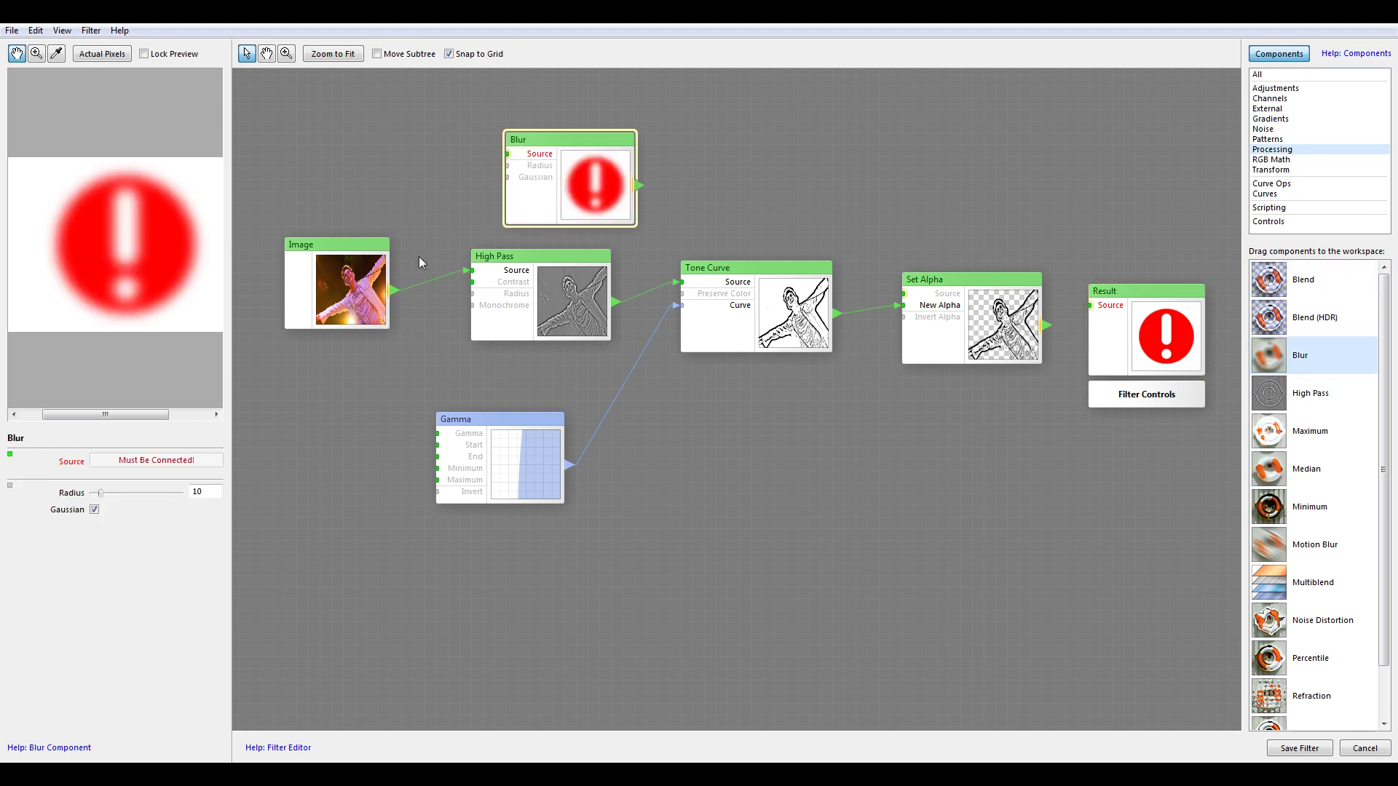
{"action": "left_click_drag", "start_coordinate": [482, 184], "coordinate": [507, 153]}
{"action": "left_click_drag", "start_coordinate": [587, 182], "coordinate": [610, 181]}
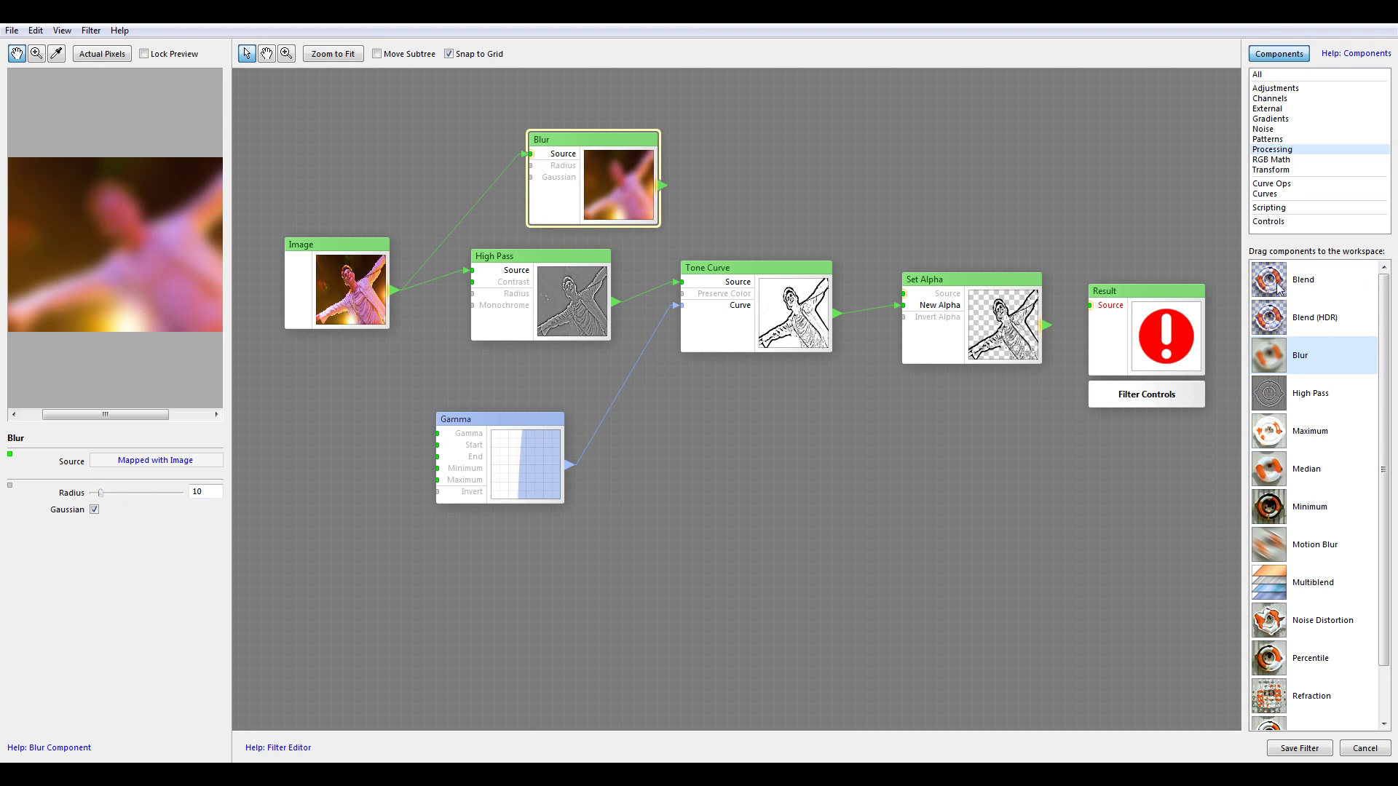
- Blend the Set Alpha outlines over the Blur at 100 opacity and route Blend into Result
{"action": "left_click_drag", "start_coordinate": [1276, 287], "coordinate": [975, 146]}
{"action": "left_click_drag", "start_coordinate": [672, 190], "coordinate": [974, 177]}
{"action": "left_click_drag", "start_coordinate": [1045, 324], "coordinate": [972, 166]}
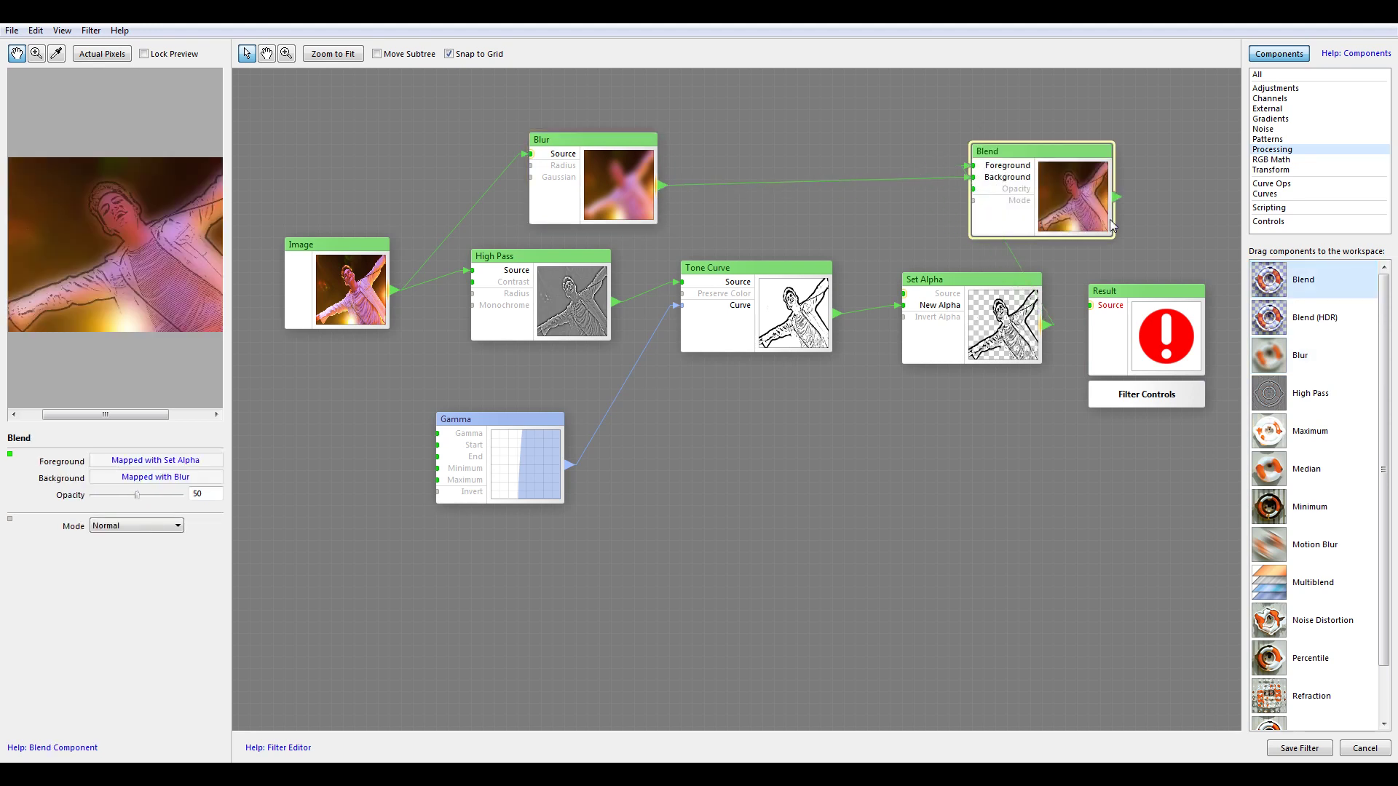
{"action": "left_click_drag", "start_coordinate": [1136, 291], "coordinate": [1170, 256]}
{"action": "left_click_drag", "start_coordinate": [1116, 198], "coordinate": [1124, 271]}
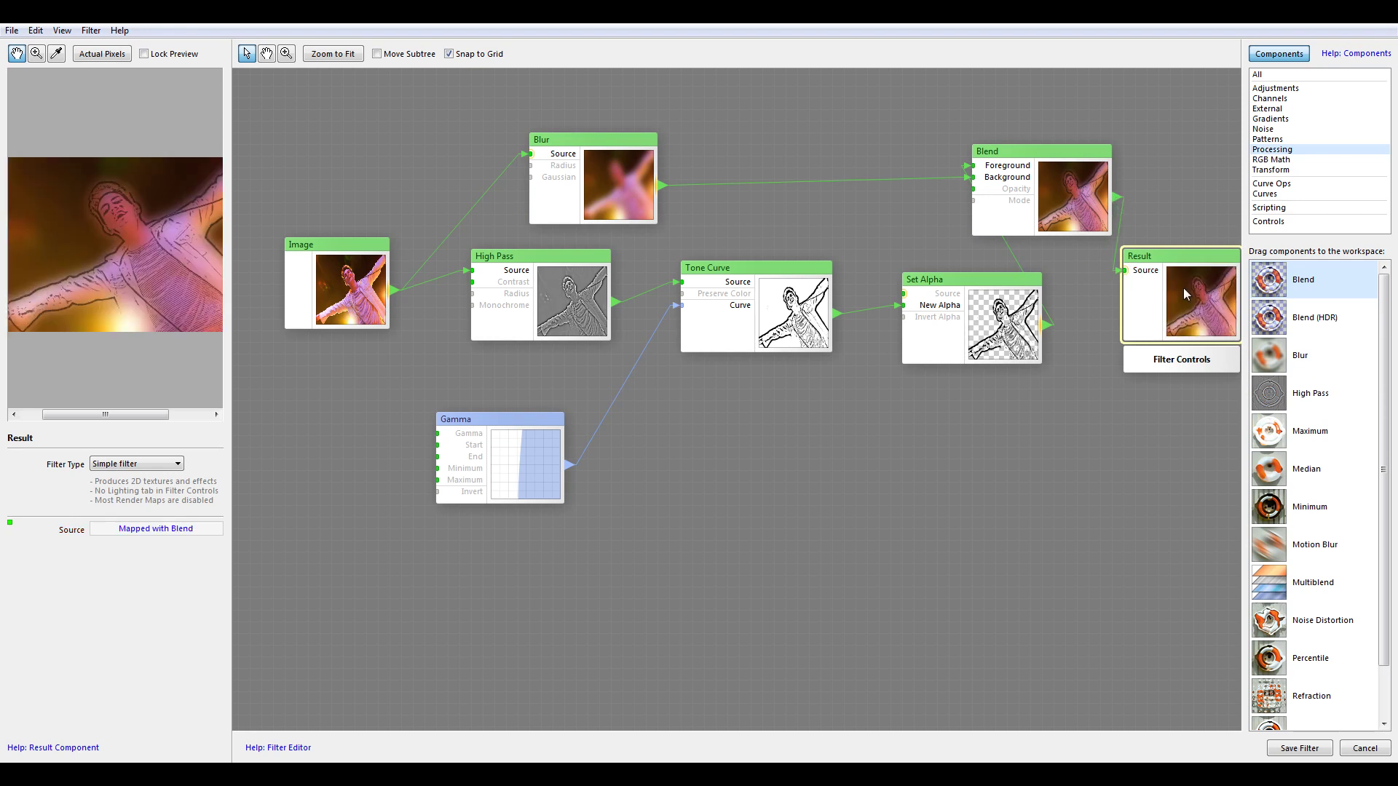
{"action": "left_click_drag", "start_coordinate": [170, 253], "coordinate": [153, 253]}
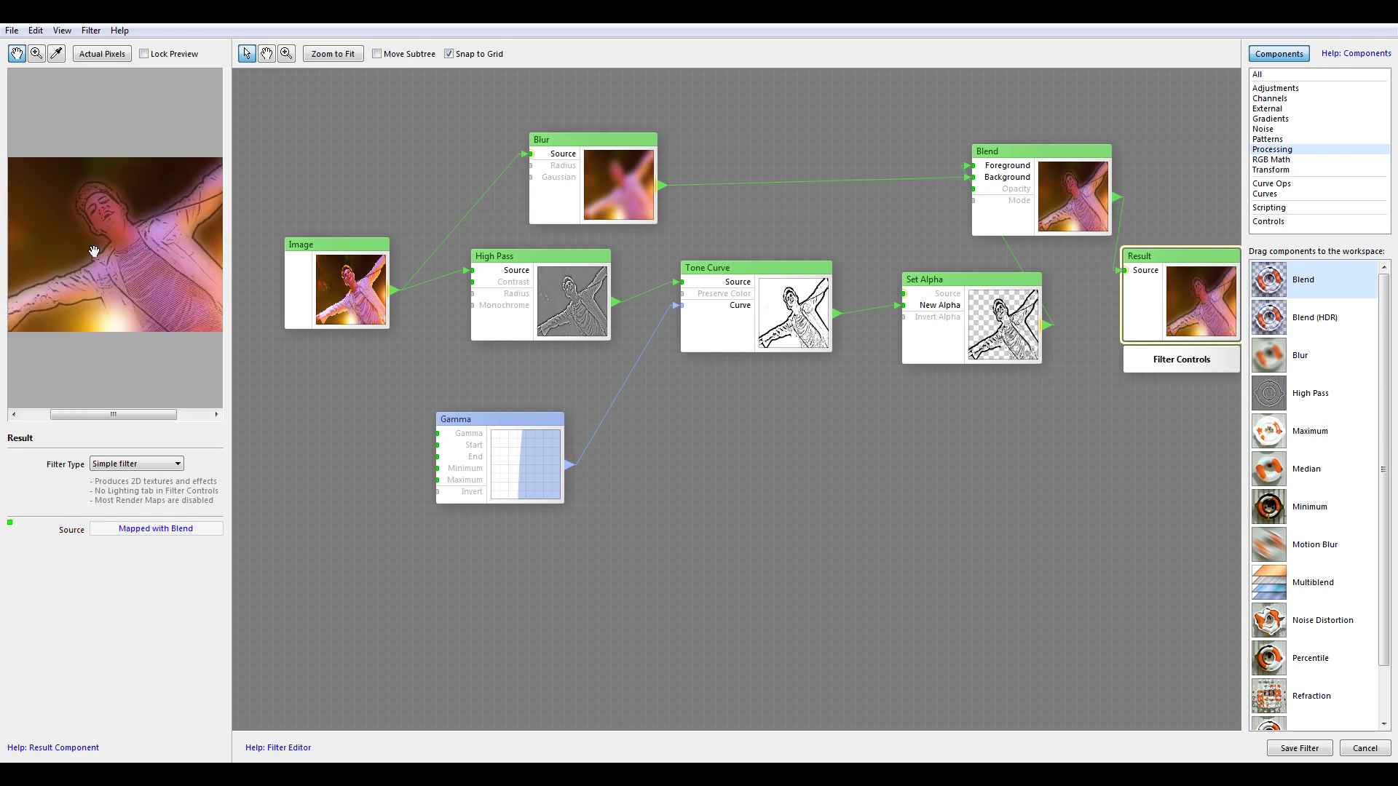
{"action": "left_click", "coordinate": [1042, 177]}
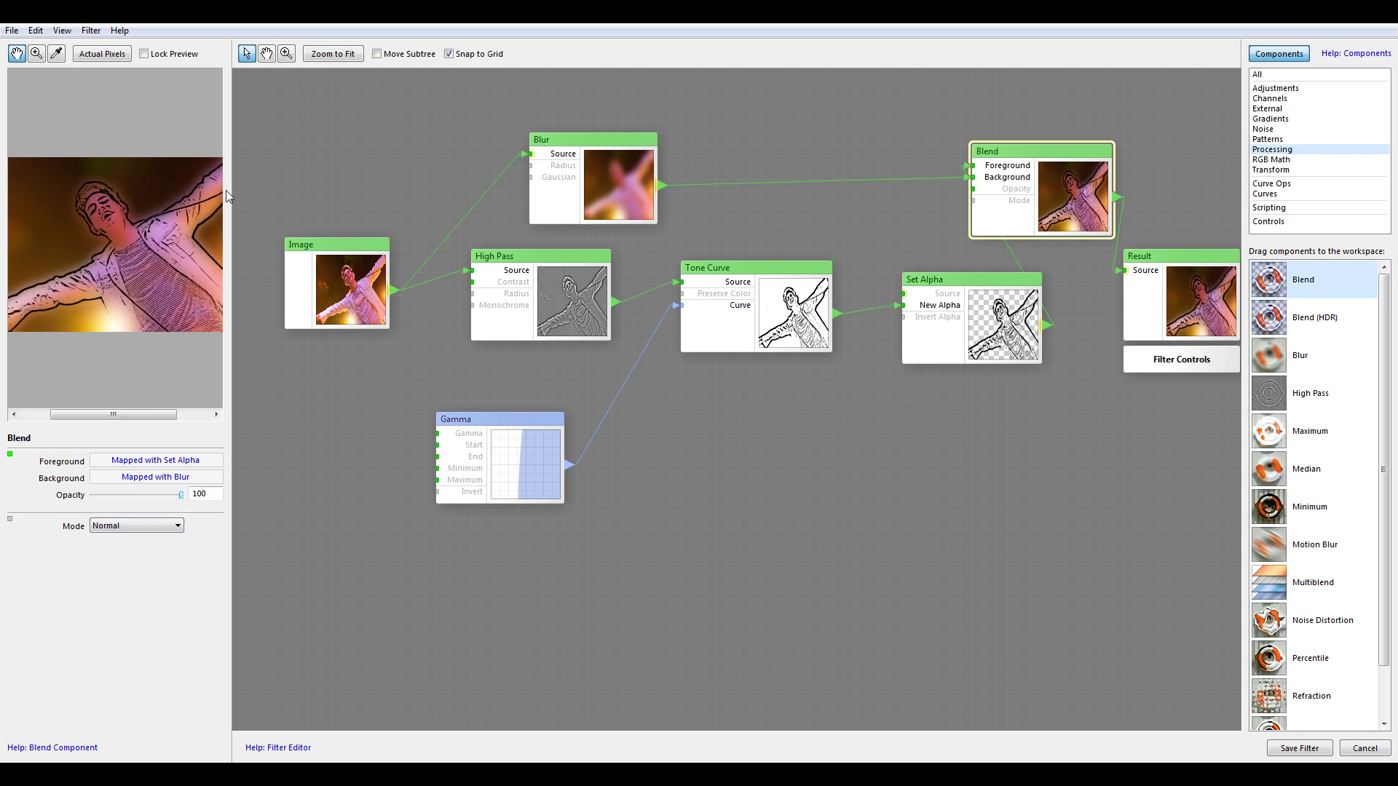
{"action": "left_click_drag", "start_coordinate": [586, 188], "coordinate": [530, 191]}
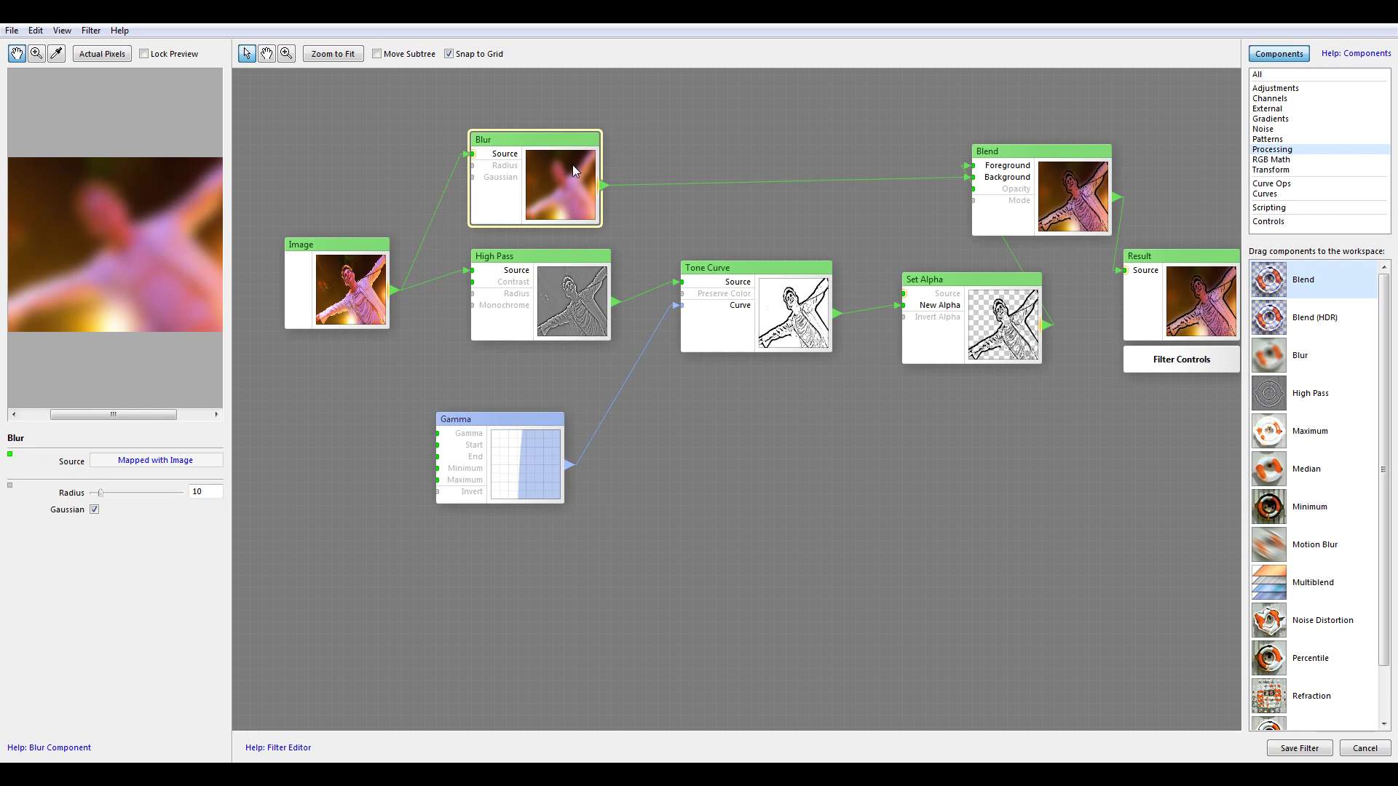
{"action": "left_click", "coordinate": [1084, 191]}
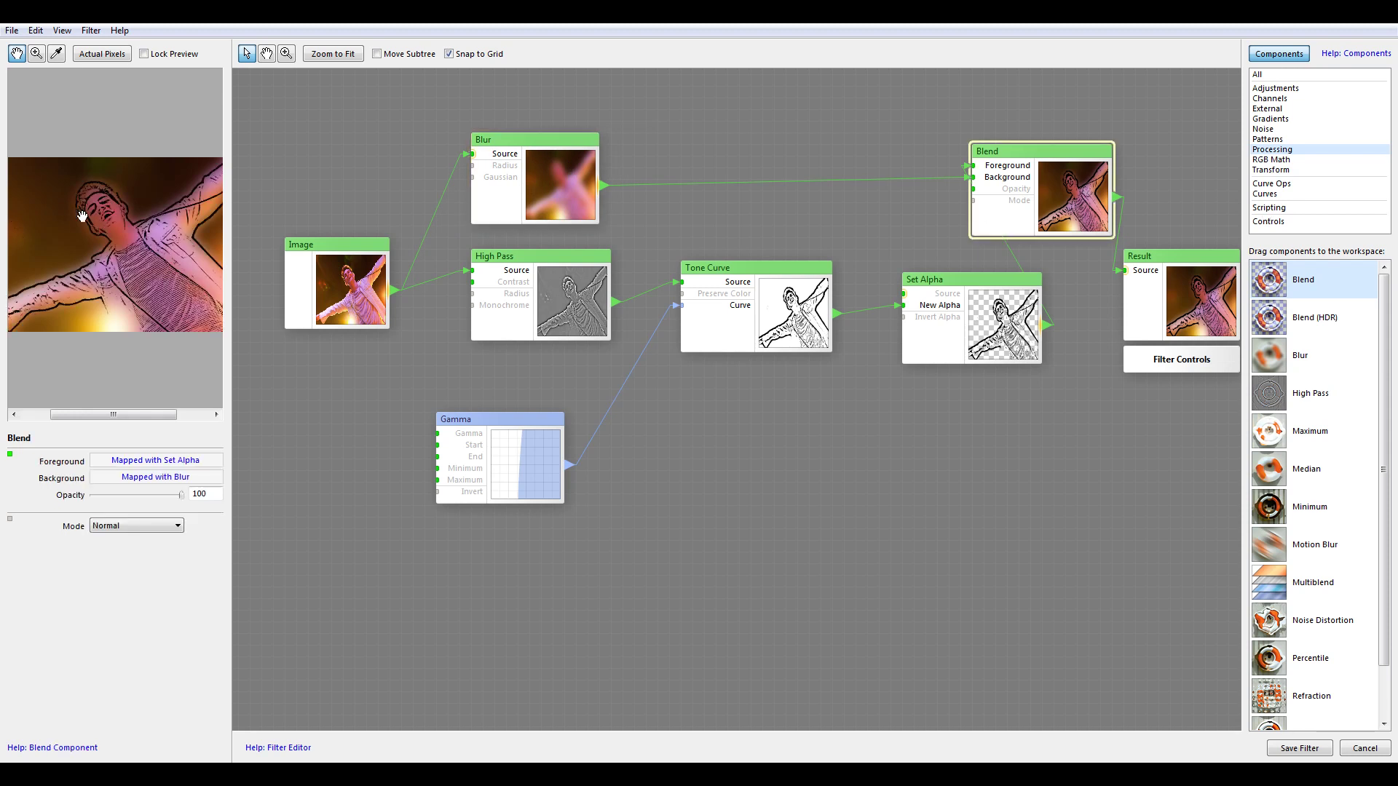
{"action": "mouse_move", "coordinate": [74, 283]}
{"action": "left_mouse_down"}
{"action": "mouse_move", "coordinate": [132, 286]}
{"action": "mouse_move", "coordinate": [57, 284]}
{"action": "left_mouse_up"}
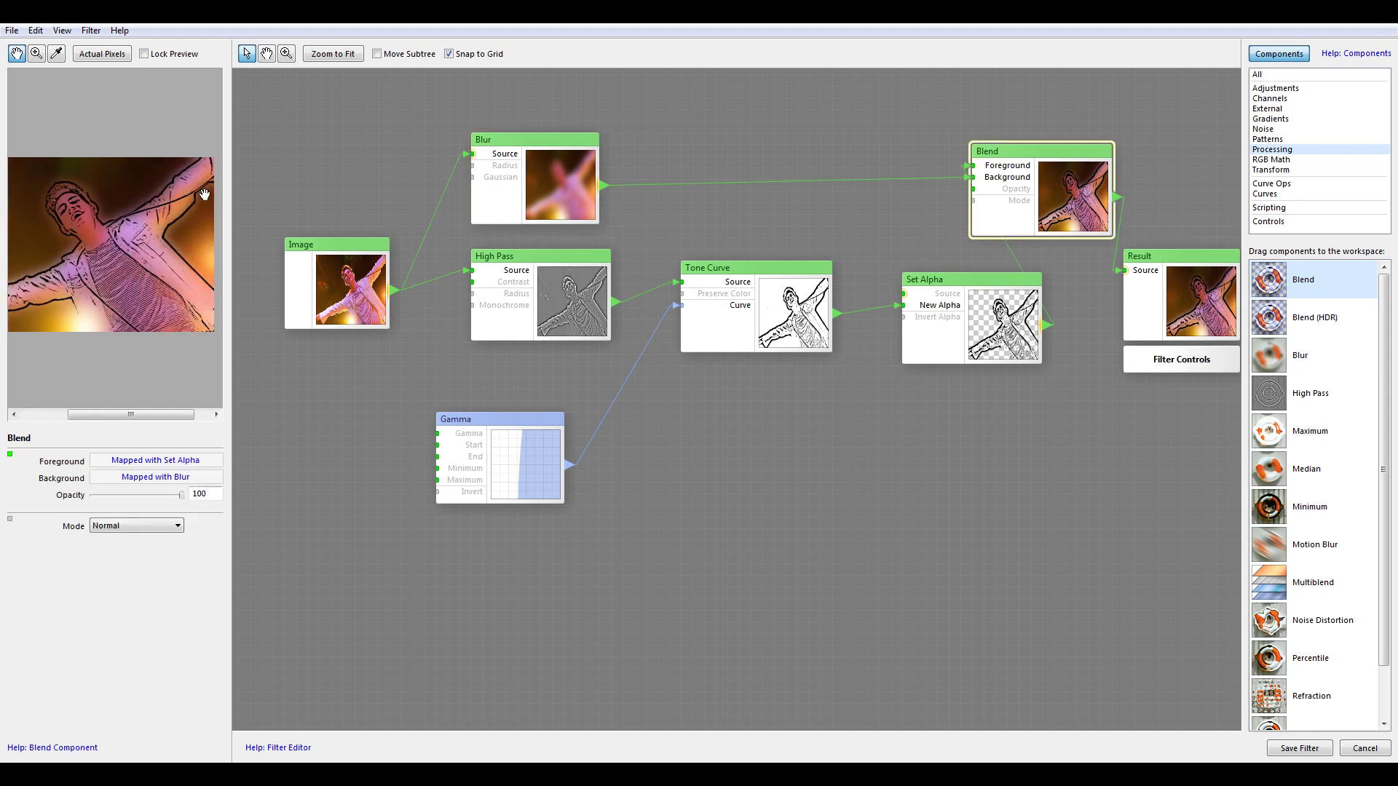
- Lock the preview to Set Alpha and lower the High Pass Contrast to 48
{"action": "left_click", "coordinate": [488, 288]}
{"action": "left_click_drag", "start_coordinate": [148, 479], "coordinate": [160, 479]}
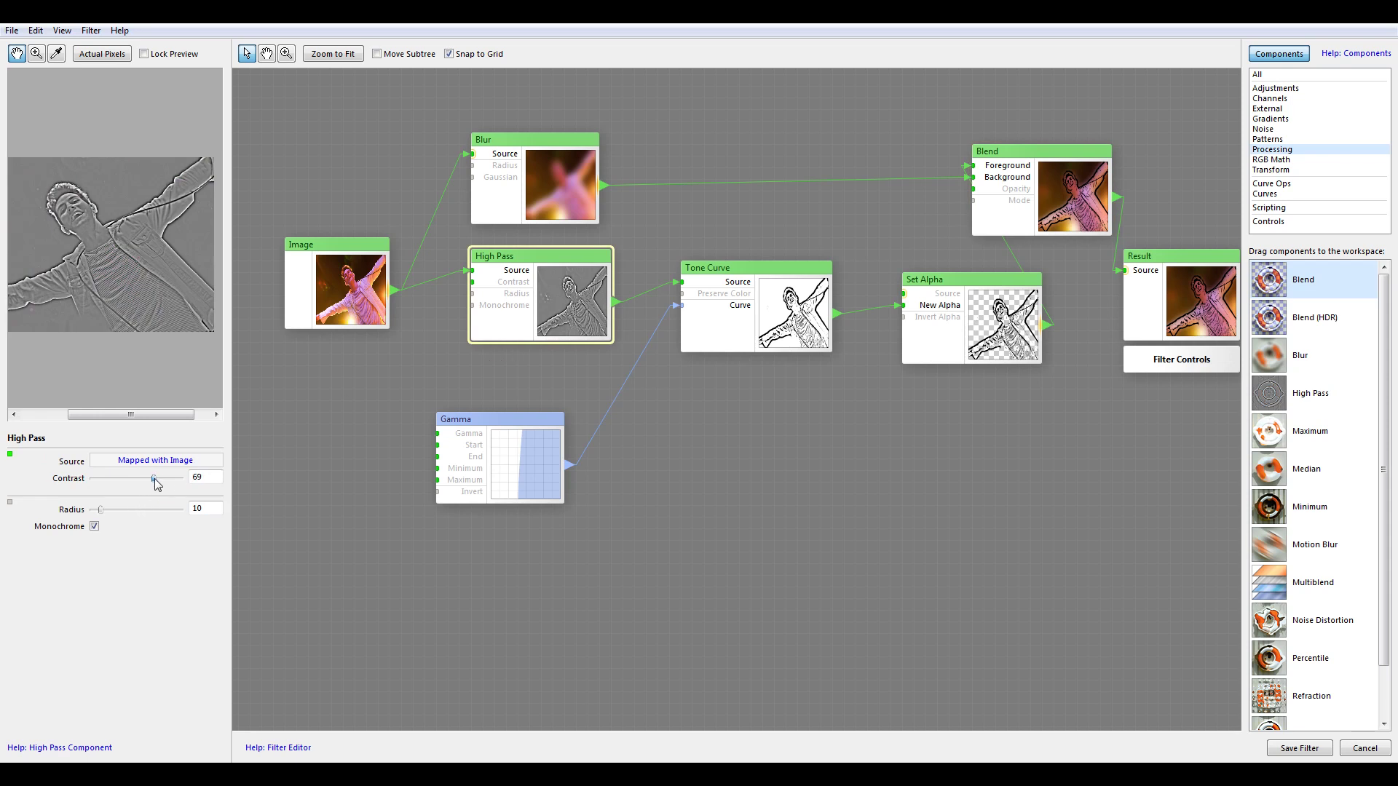
{"action": "left_click", "coordinate": [975, 310]}
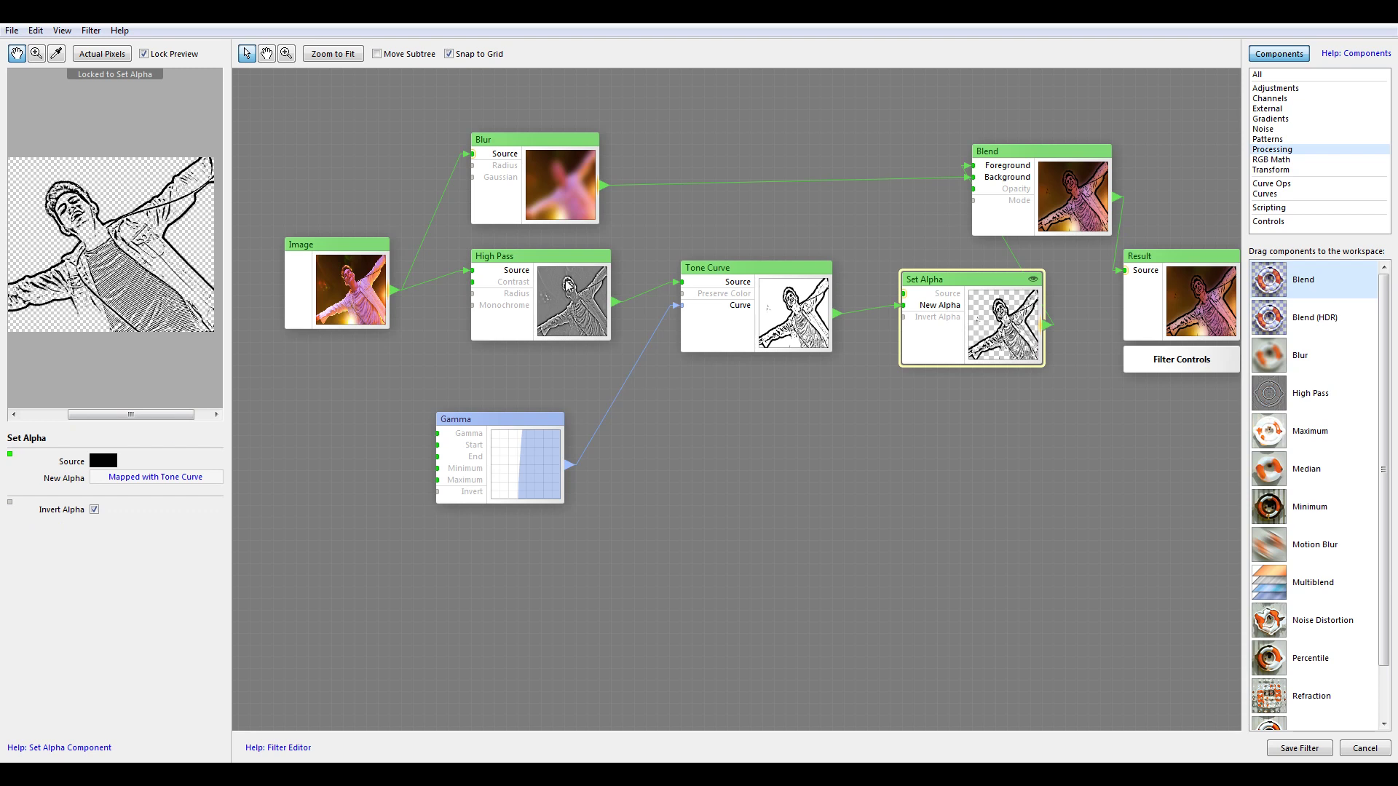
{"action": "left_click_drag", "start_coordinate": [567, 284], "coordinate": [555, 284]}
{"action": "left_click_drag", "start_coordinate": [168, 481], "coordinate": [134, 478]}
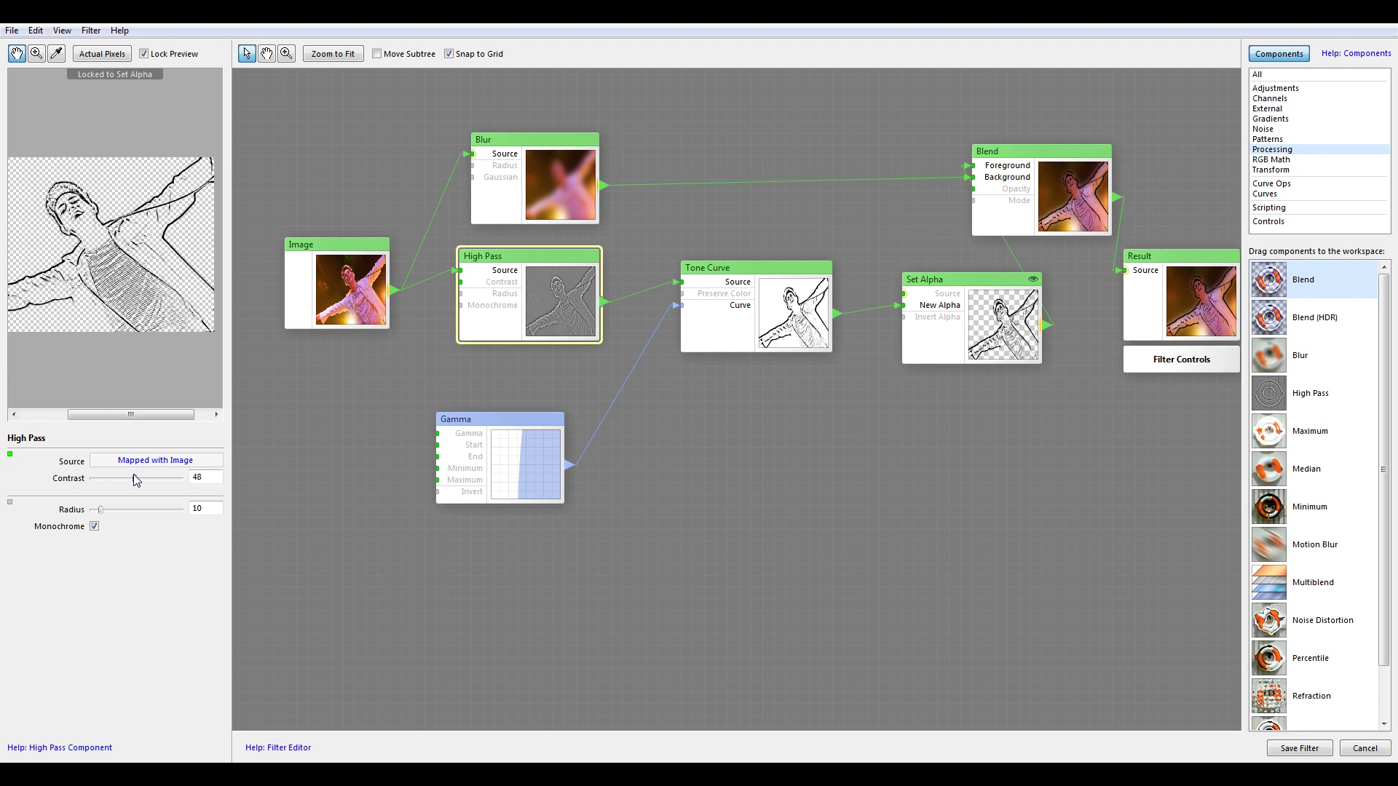
{"action": "left_click_drag", "start_coordinate": [567, 298], "coordinate": [578, 298]}
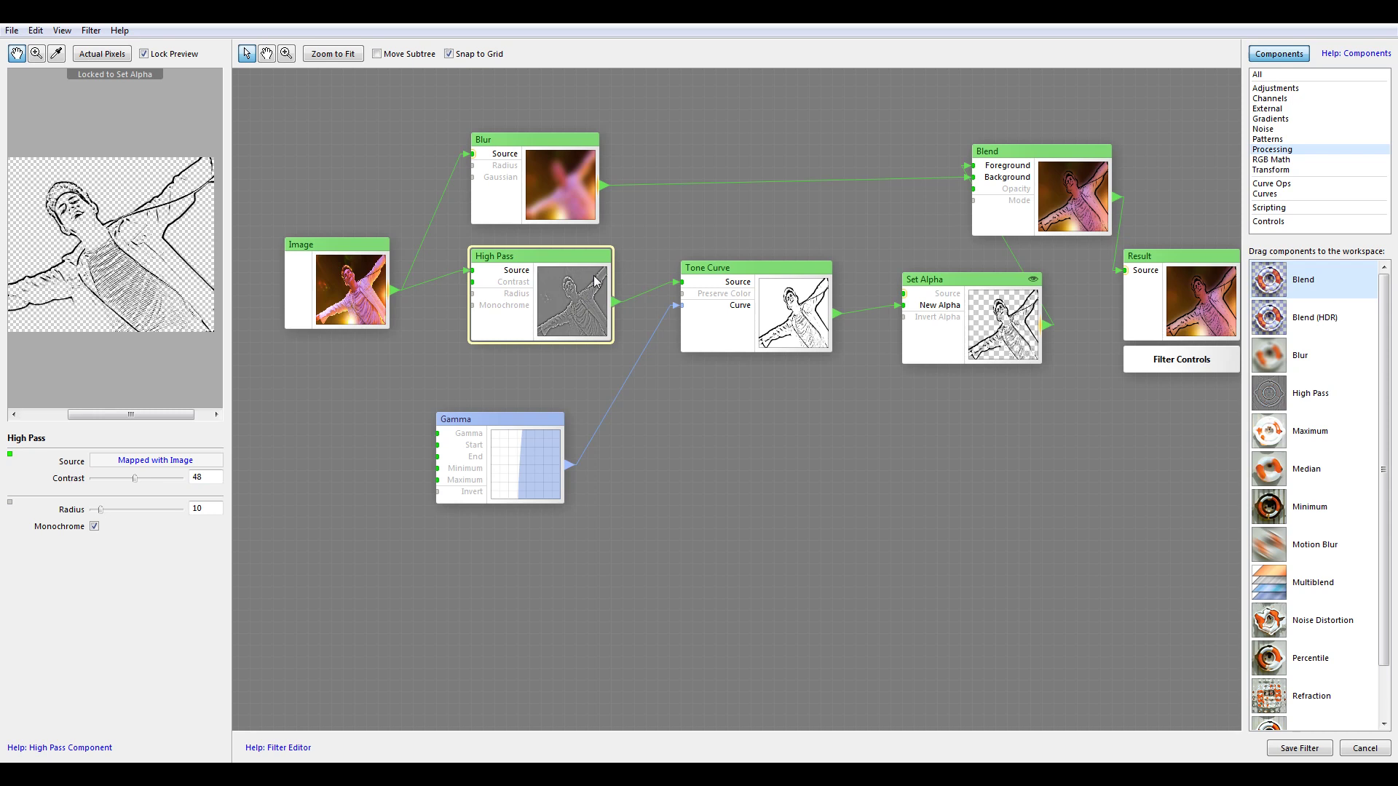
- Add a Contrast Slider control set to 30 and wire it to High Pass Contrast
{"action": "left_click", "coordinate": [1271, 221]}
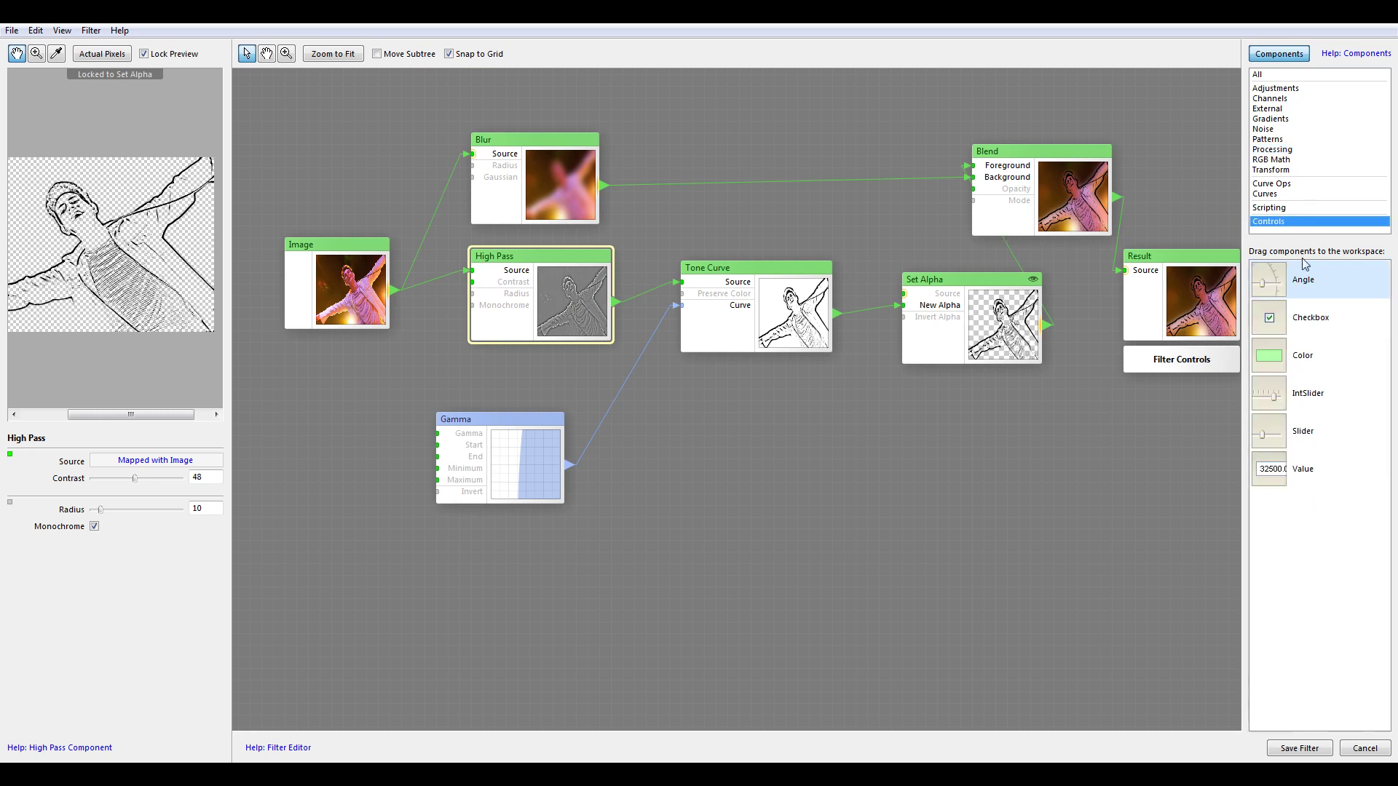
{"action": "left_click_drag", "start_coordinate": [1278, 422], "coordinate": [288, 396]}
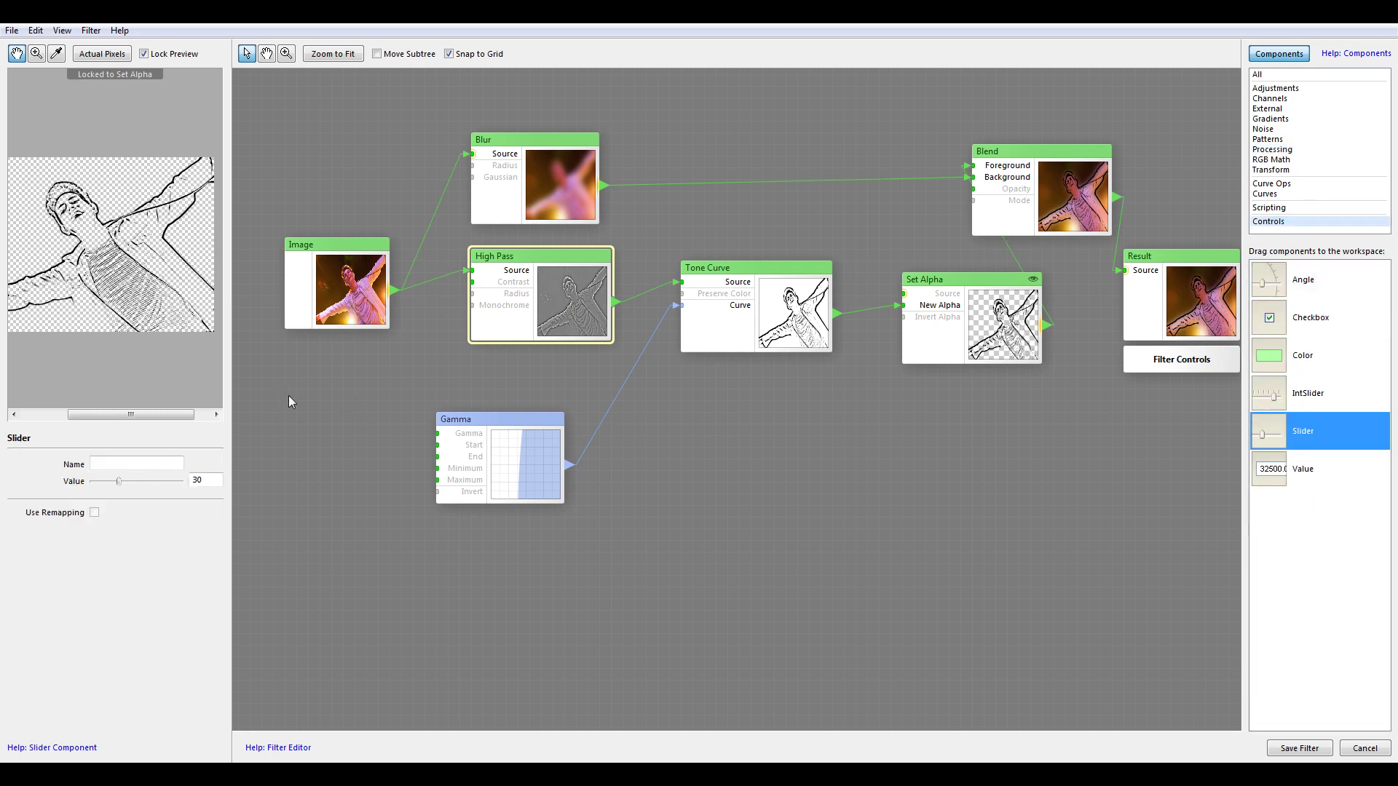
{"action": "left_click_drag", "start_coordinate": [396, 414], "coordinate": [502, 284]}
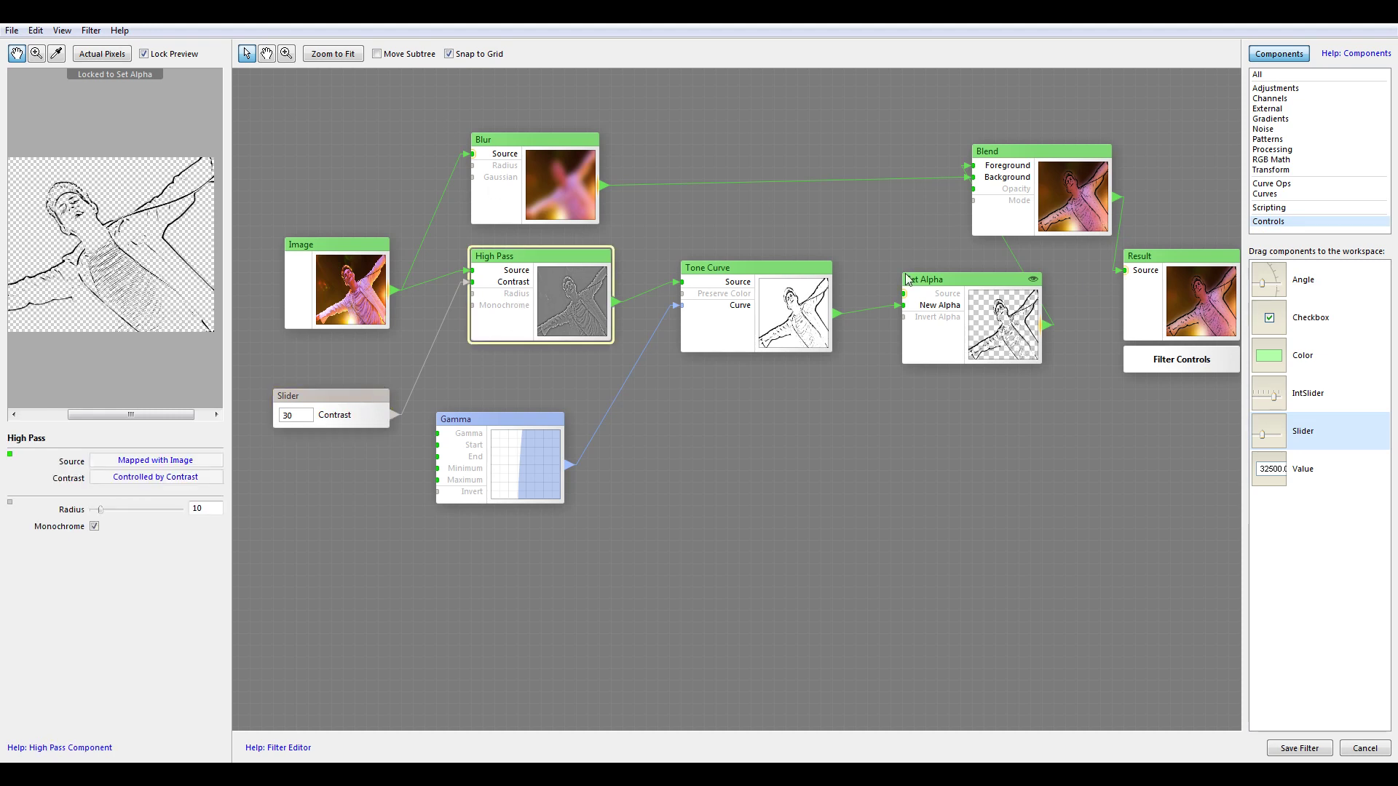
- Rearrange the Tone Curve, Blend, Set Alpha and Result nodes into a tidier layout
{"action": "left_click_drag", "start_coordinate": [830, 302], "coordinate": [830, 337]}
{"action": "left_click_drag", "start_coordinate": [1020, 186], "coordinate": [820, 163]}
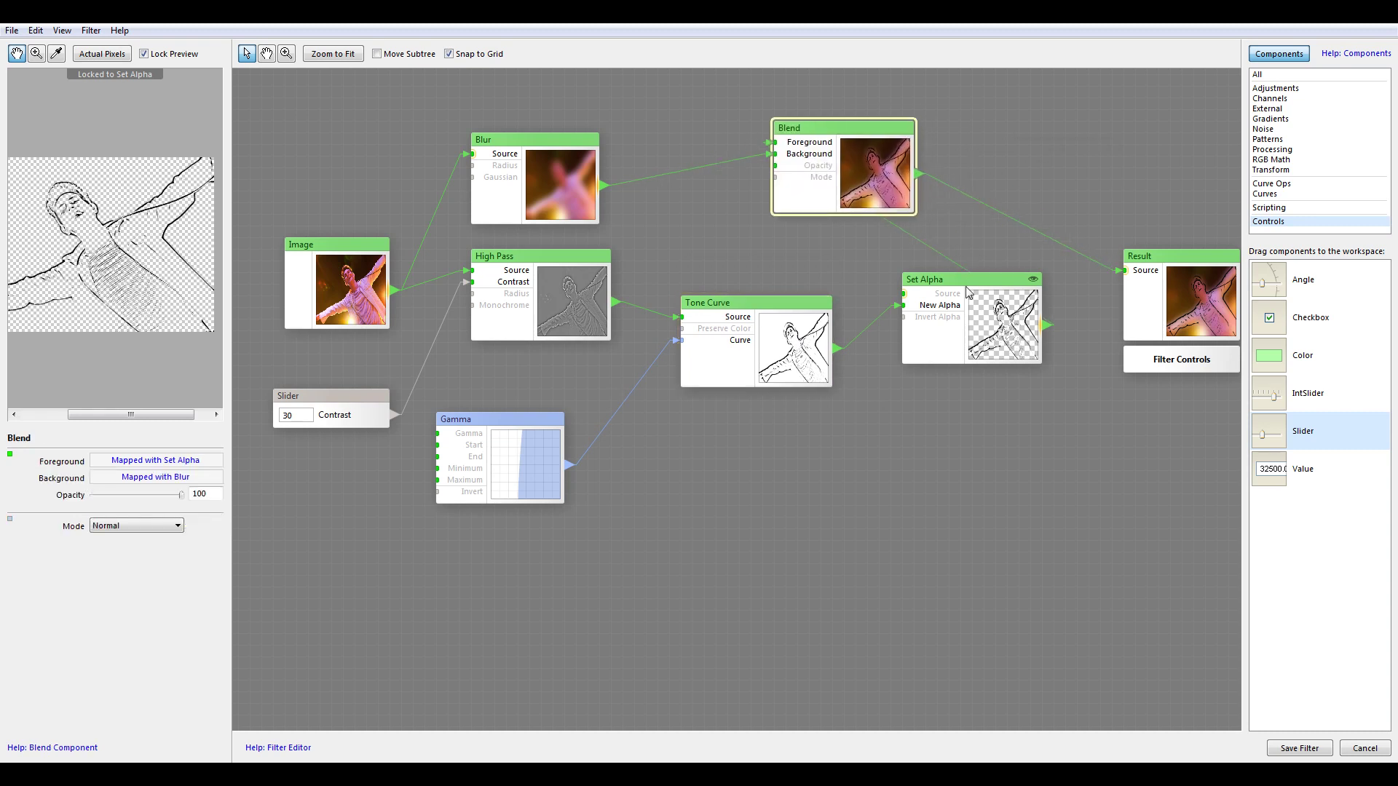
{"action": "left_click_drag", "start_coordinate": [970, 293], "coordinate": [947, 317]}
{"action": "left_click_drag", "start_coordinate": [1149, 283], "coordinate": [1087, 211]}
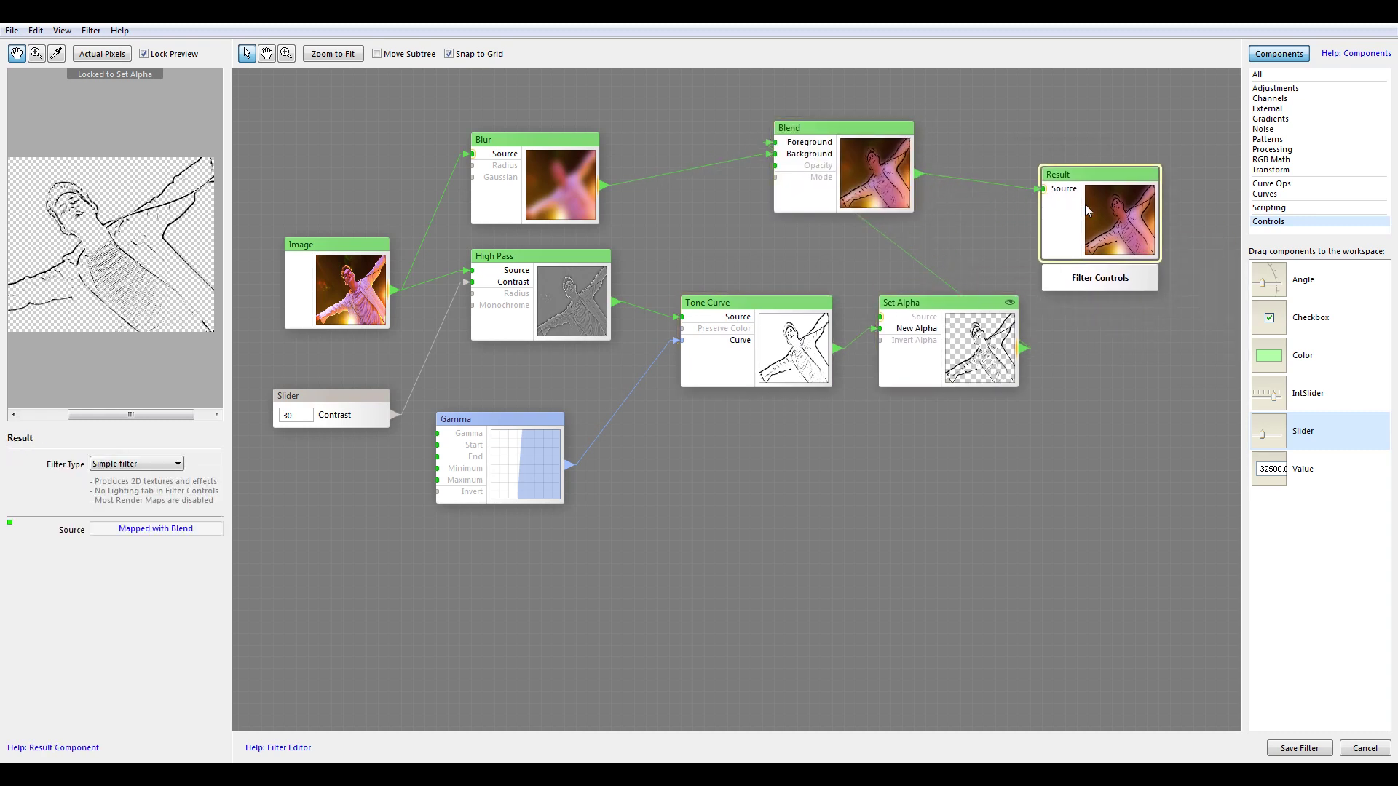
{"action": "left_click", "coordinate": [958, 345]}
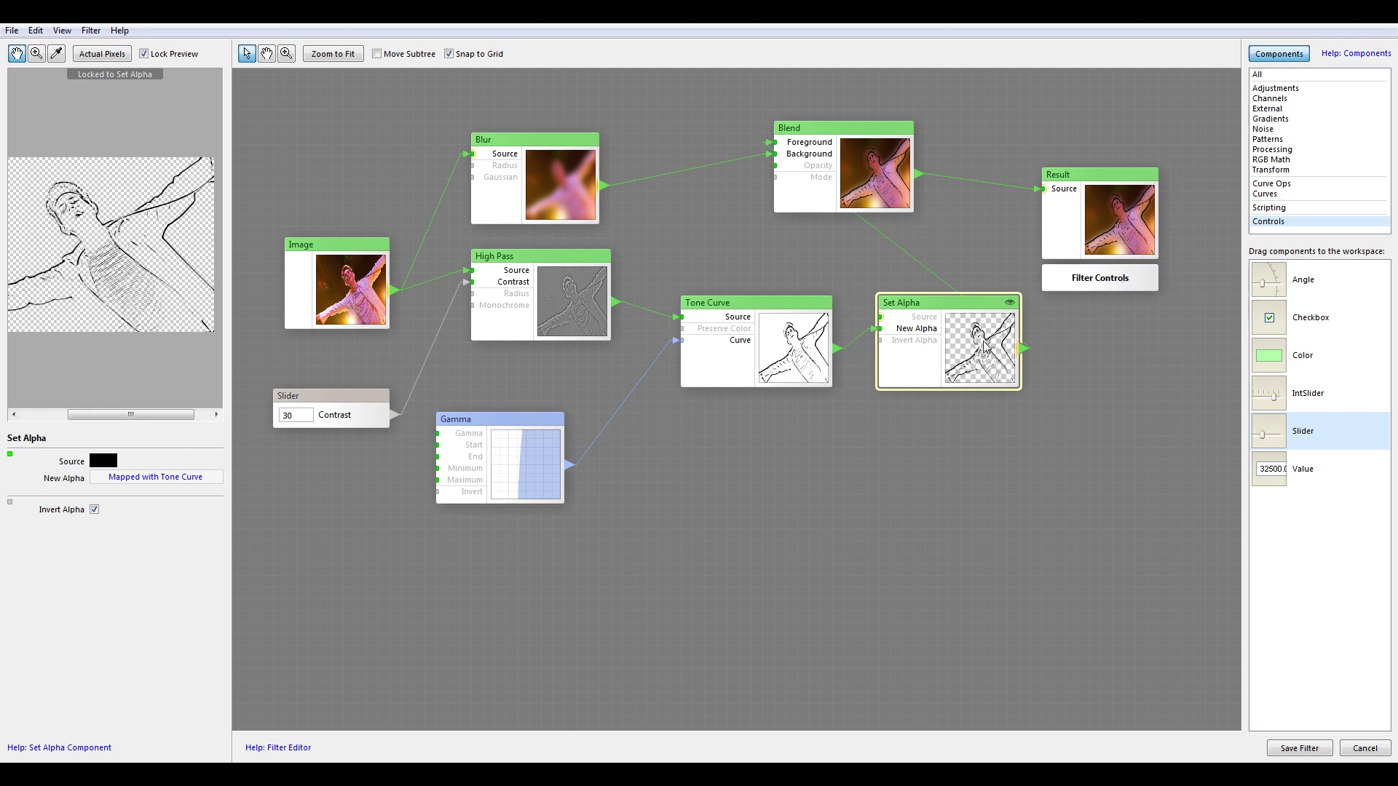